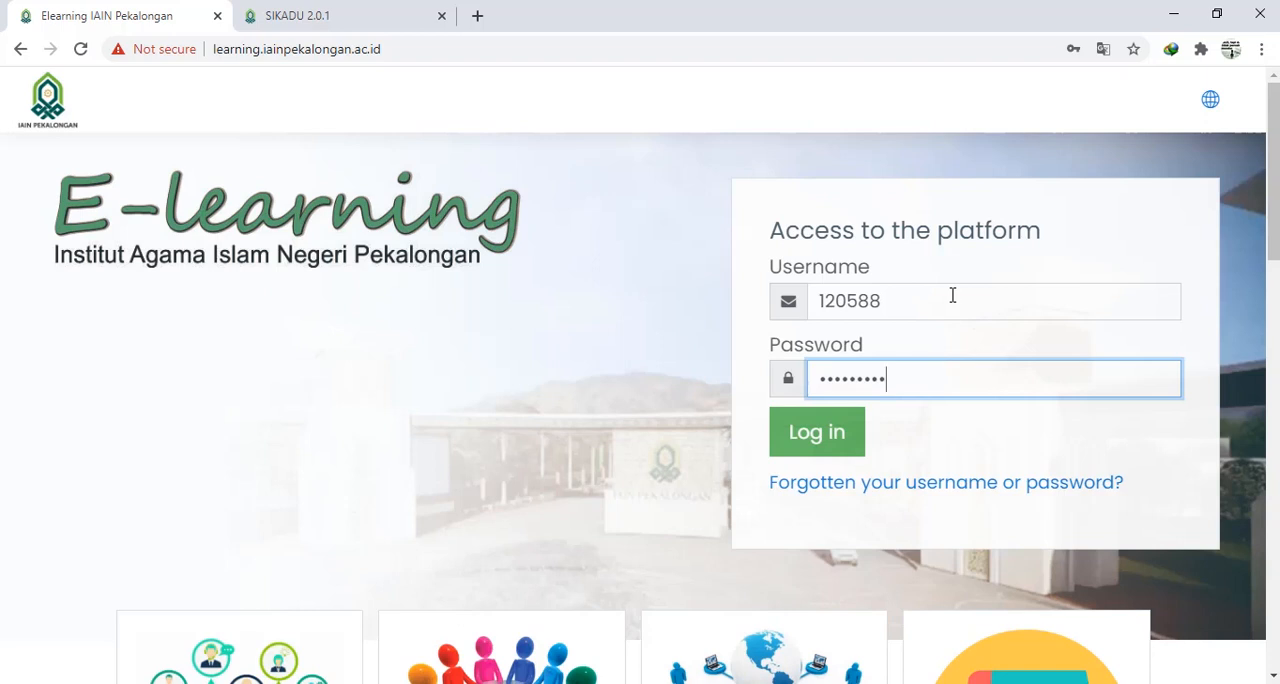
# - Log in to the e-learning platform and open the add/edit courses page (Tambah/ubah kursus) in Administrasi Situs
pyautogui.click(828, 451)
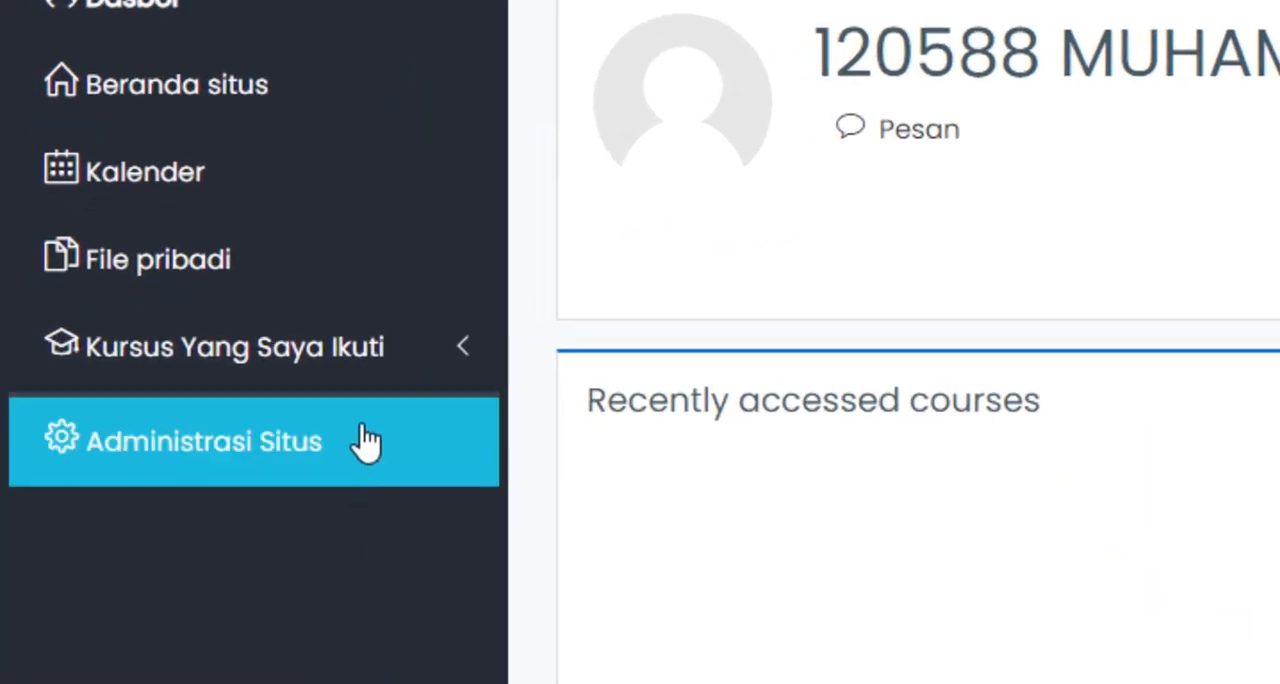
pyautogui.click(310, 458)
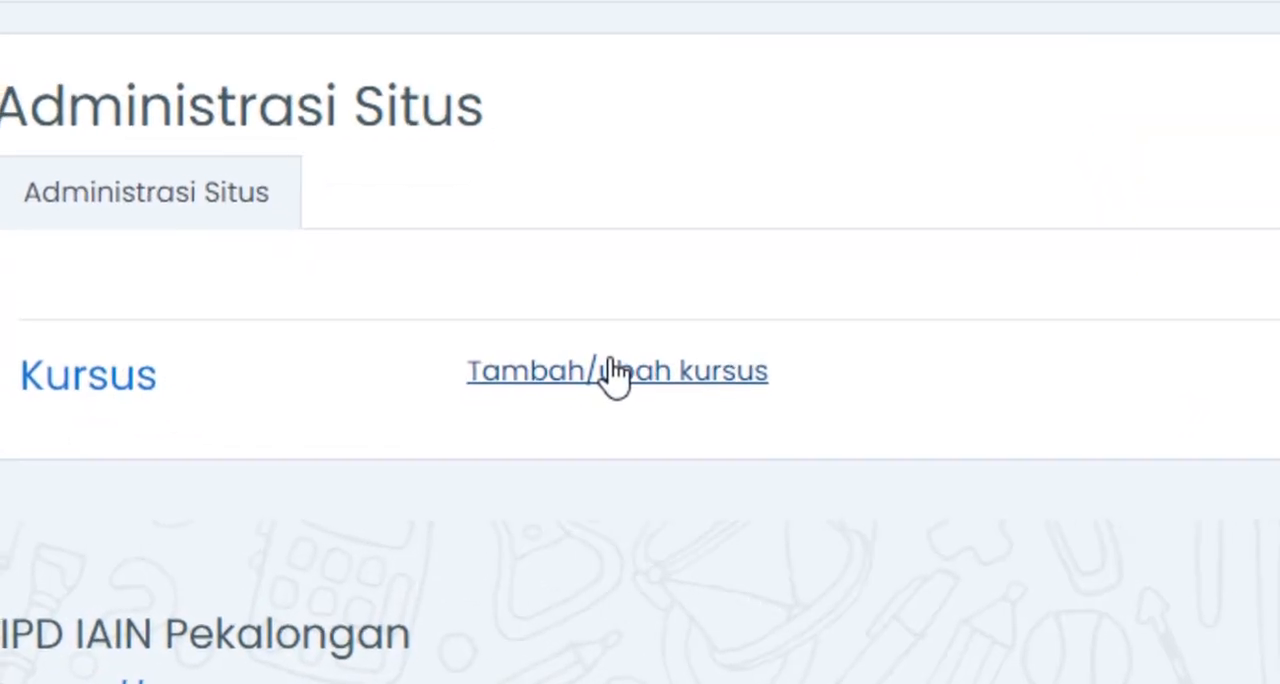
pyautogui.click(626, 460)
pyautogui.scroll(-3, 590, 450)
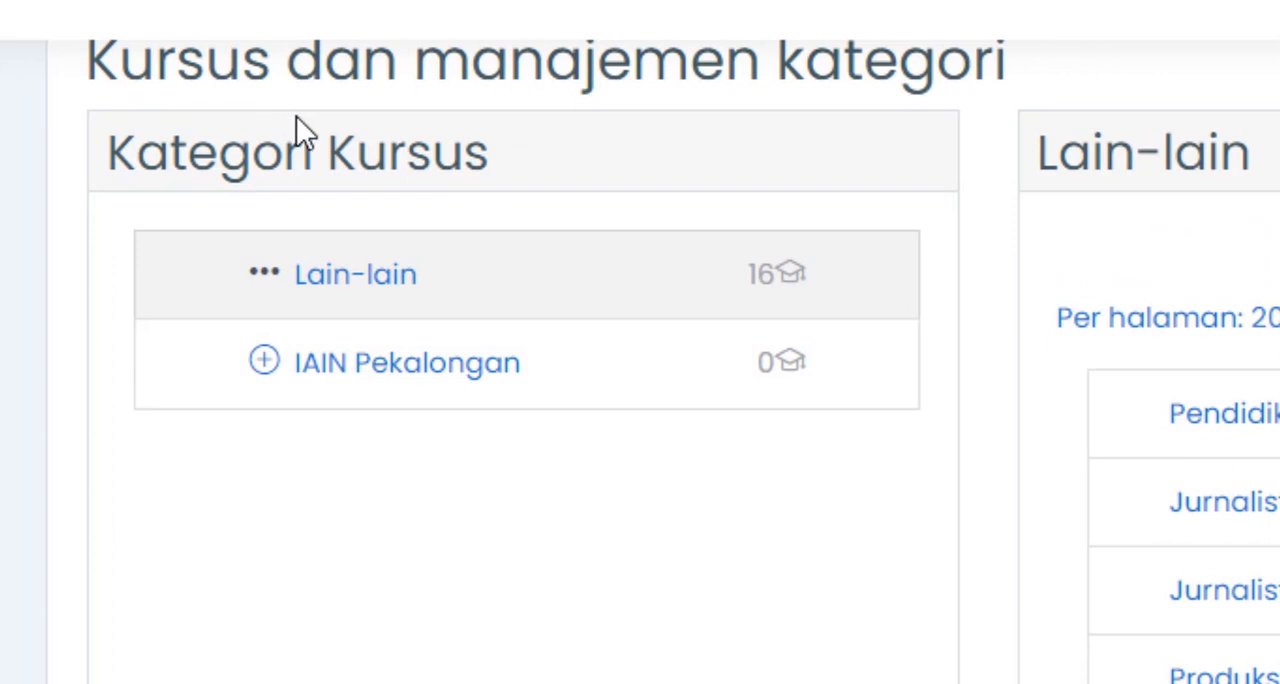
pyautogui.scroll(2, 357, 466)
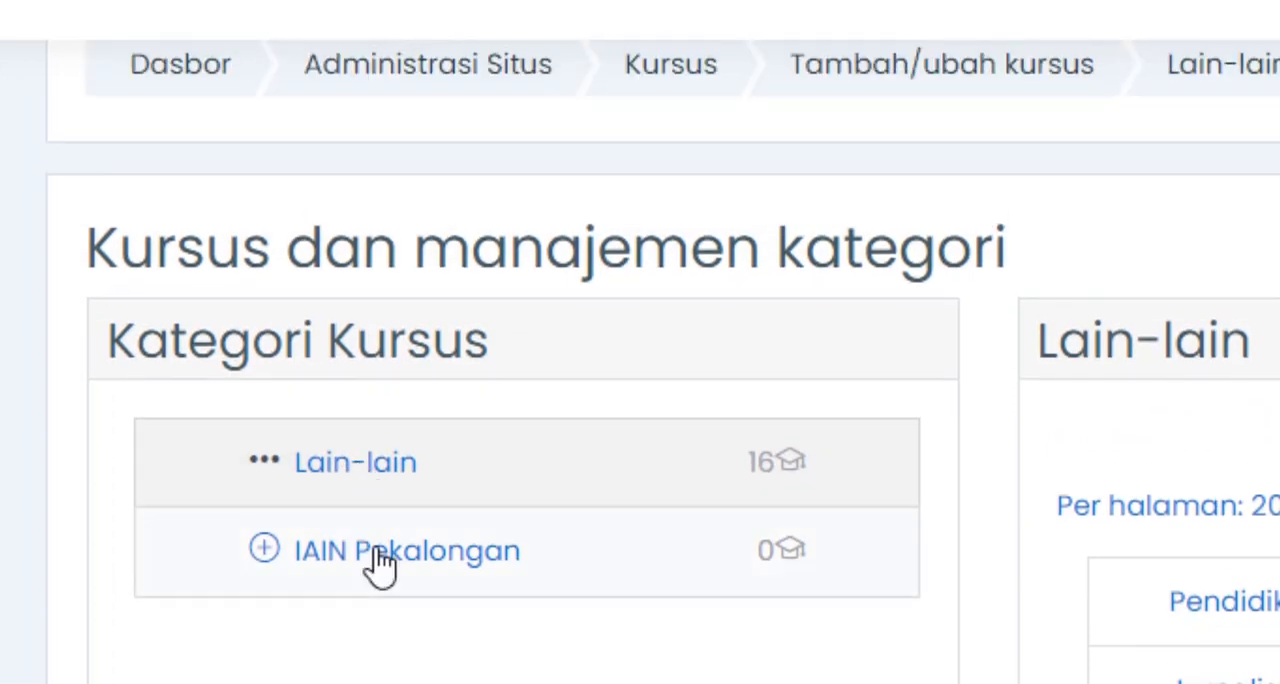
# - Start creating a new course in the FUAD category under IAIN Pekalongan
pyautogui.click(265, 550)
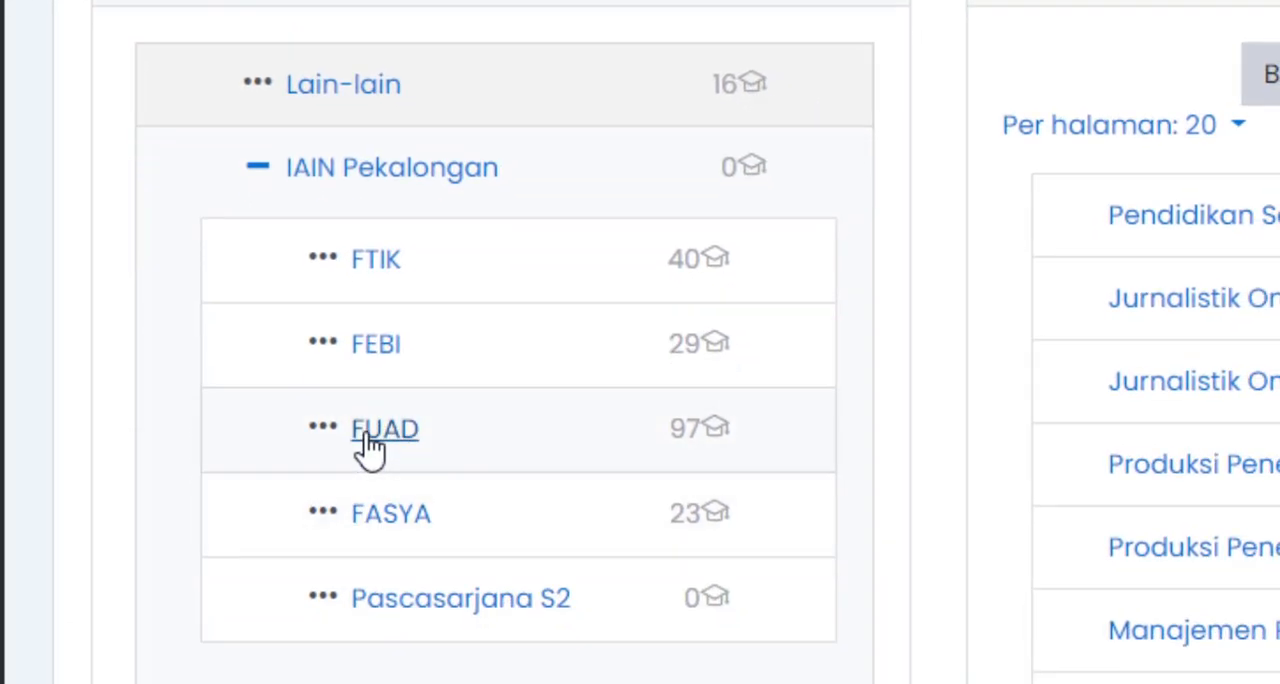
pyautogui.click(368, 440)
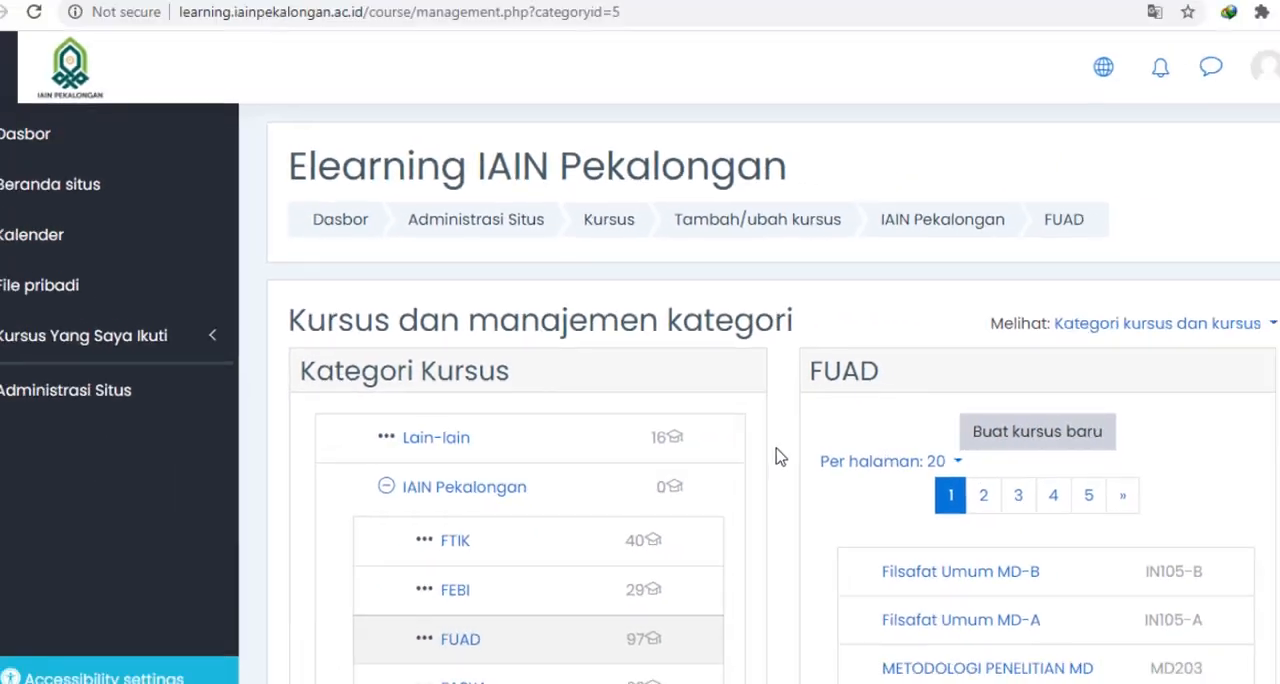
pyautogui.scroll(-2, 785, 467)
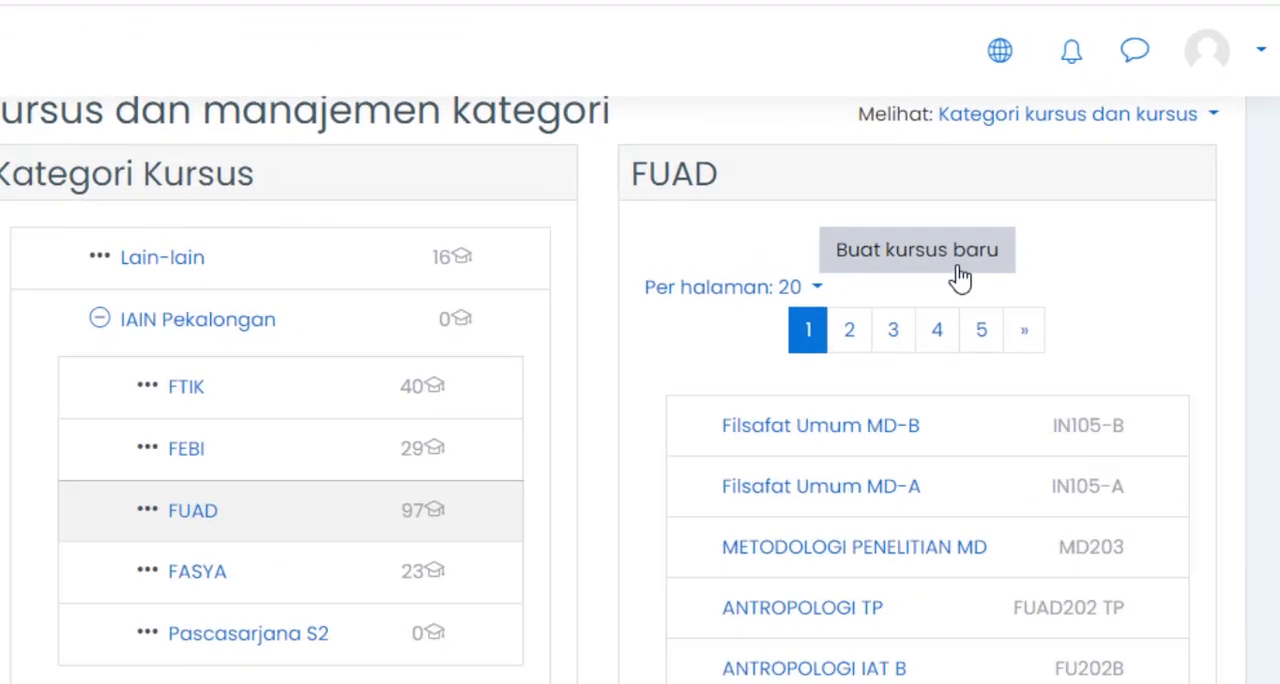
pyautogui.click(765, 270)
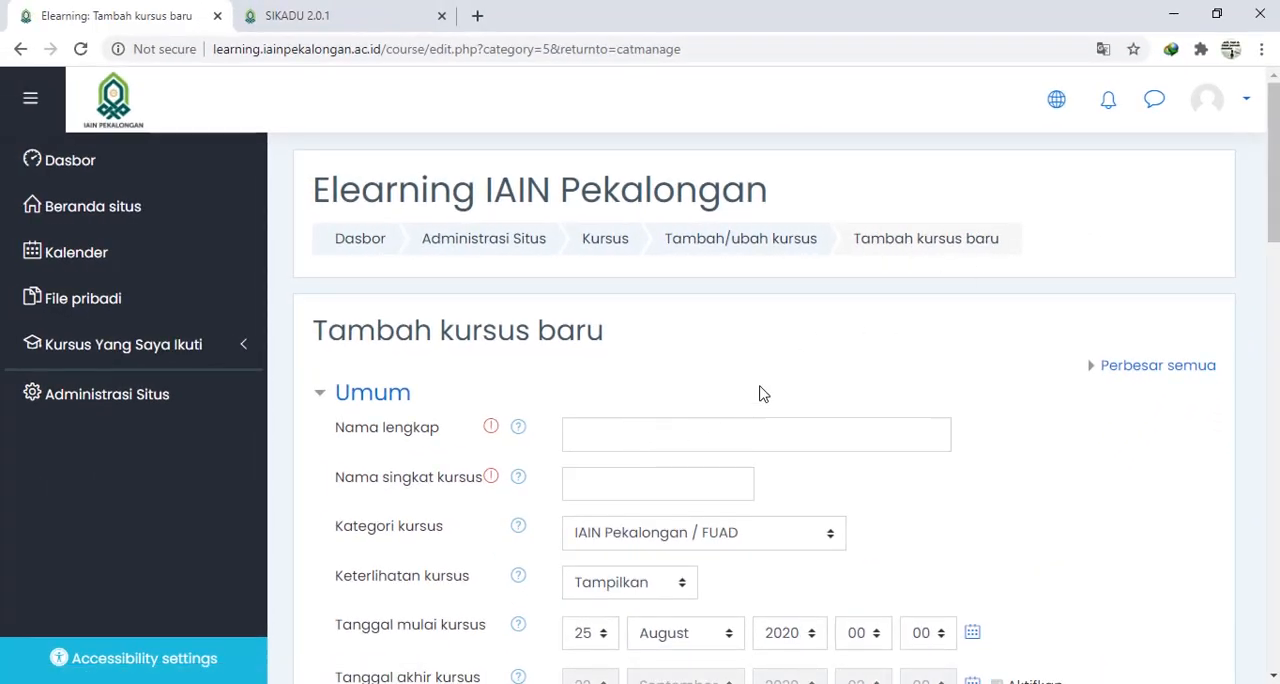
pyautogui.scroll(-1, 757, 390)
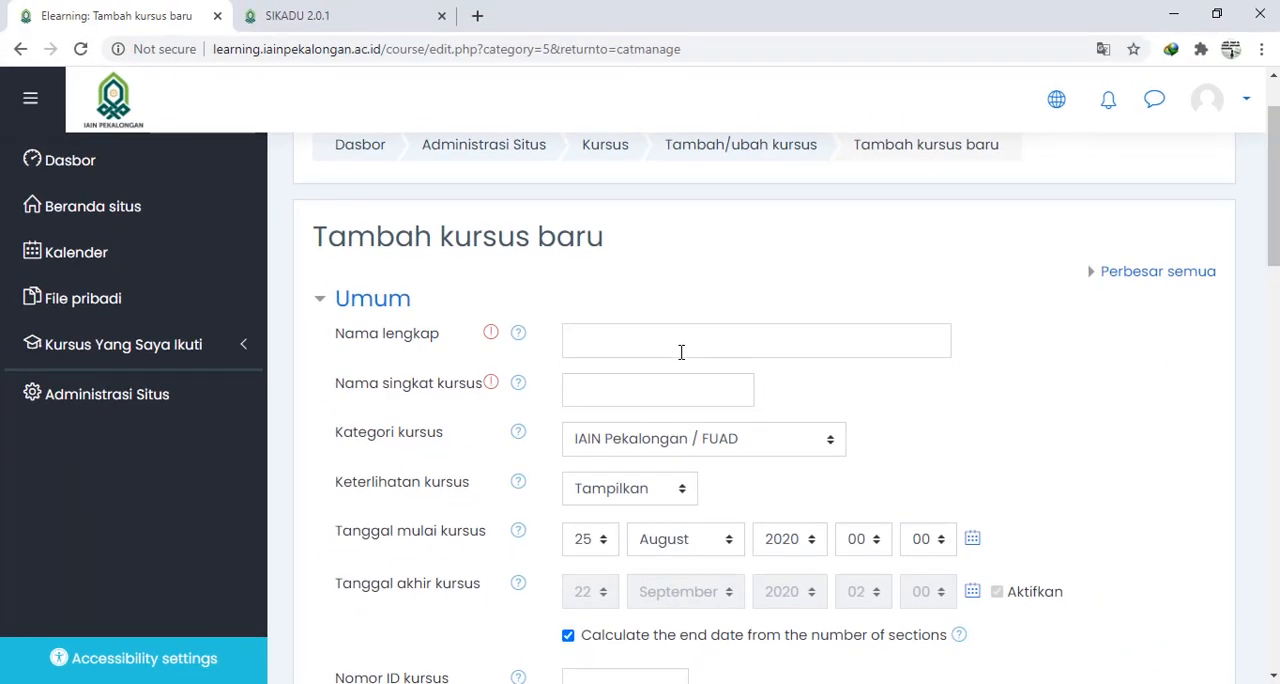
# - Switch to SIKADU and log in with the account username, password and validation code
pyautogui.click(343, 18)
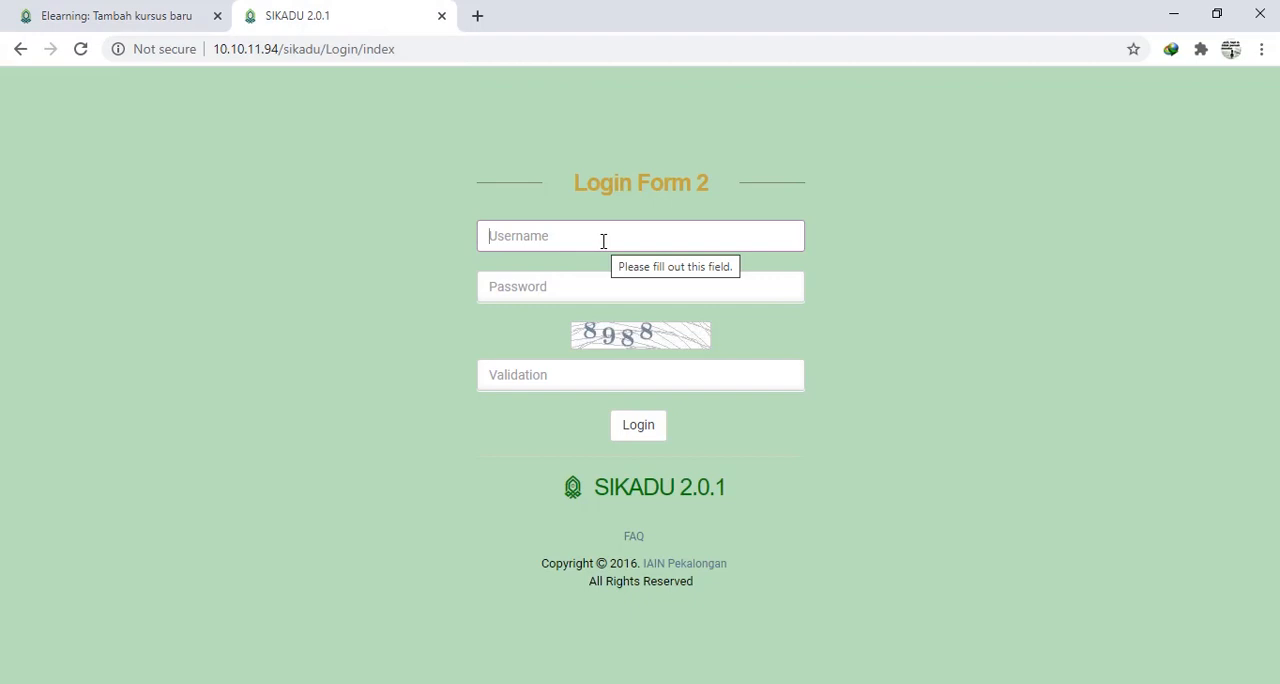
pyautogui.write('1205')
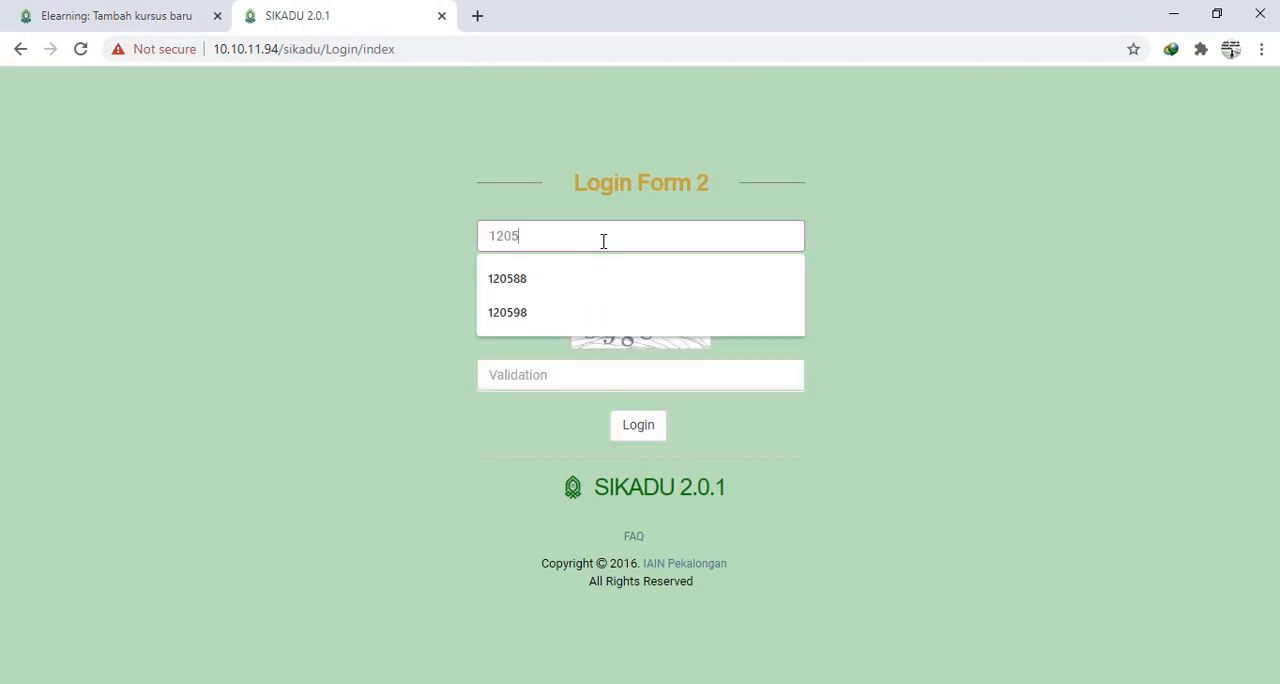
pyautogui.write('88')
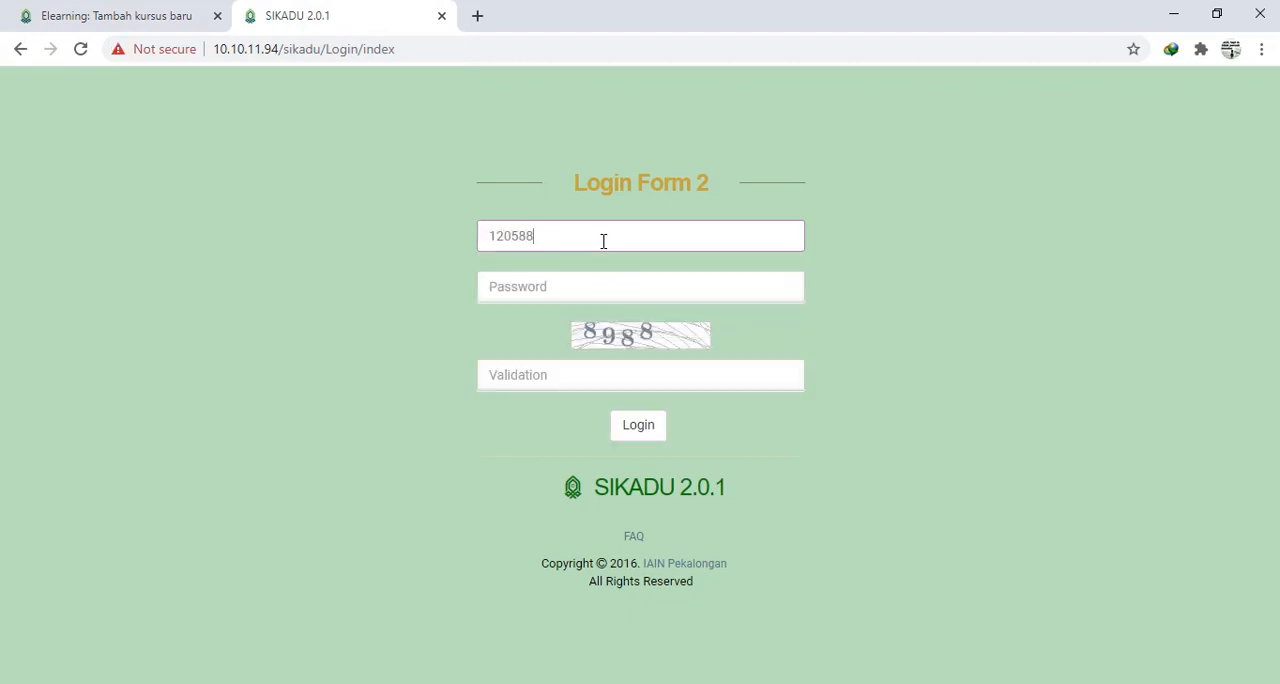
pyautogui.press('Tab')
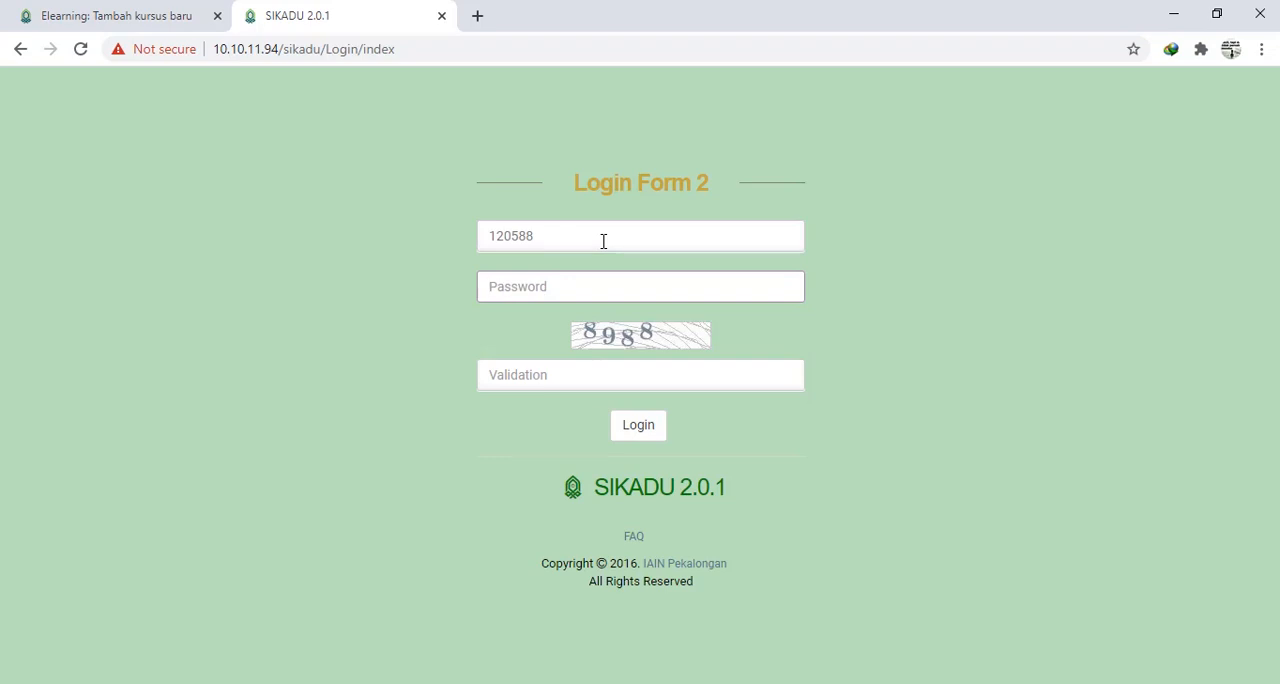
pyautogui.write('••••••••')
pyautogui.press('Tab')
pyautogui.write('8988')
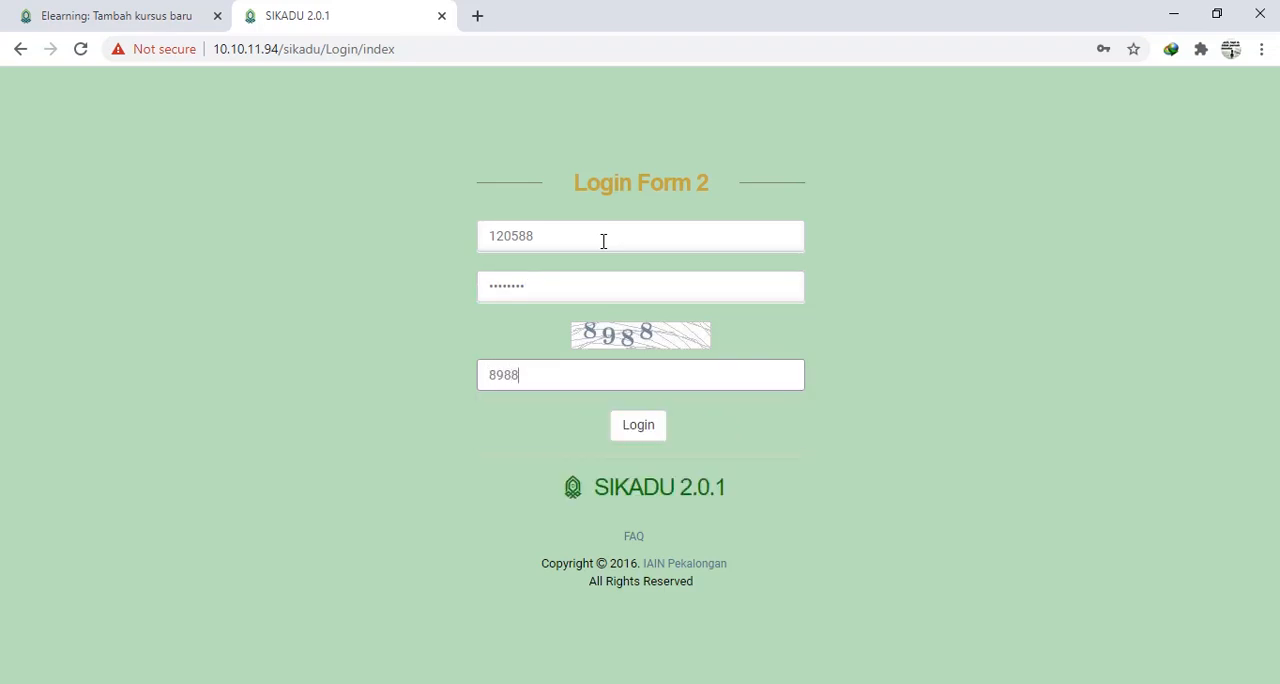
pyautogui.press('Return')
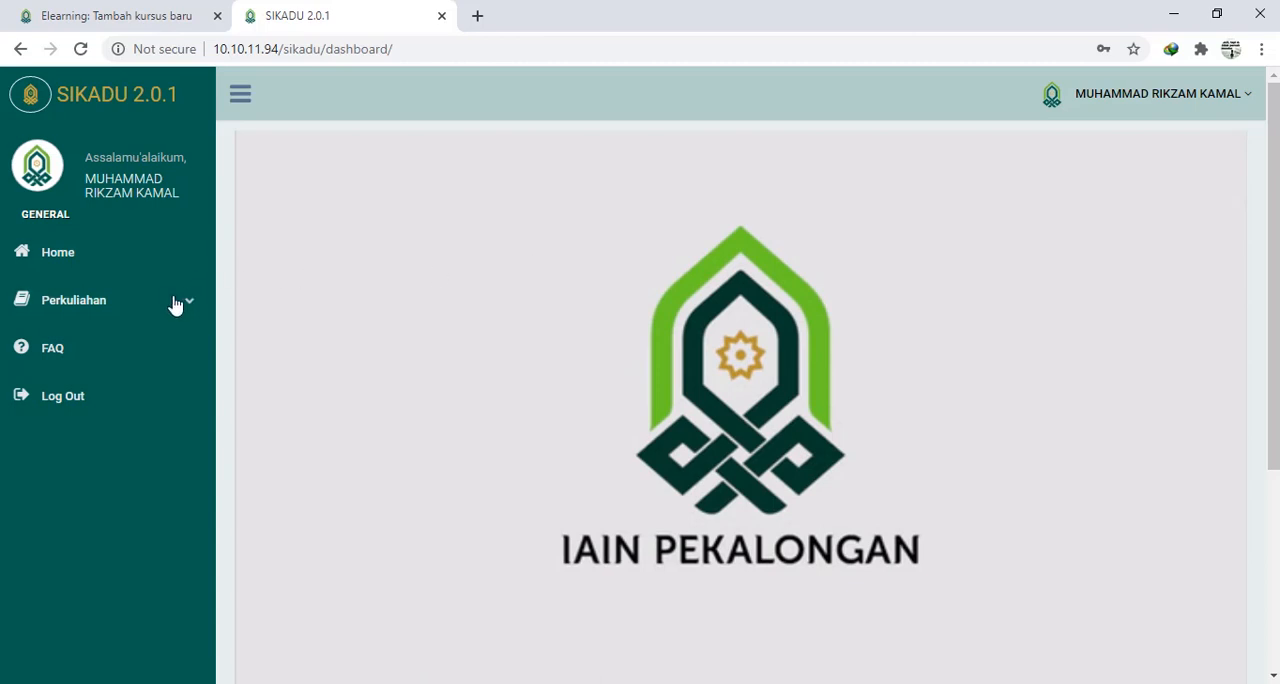
# - Open the lecture schedule (Jadwal Kuliah) under Perkuliahan to look up the course names
pyautogui.click(122, 312)
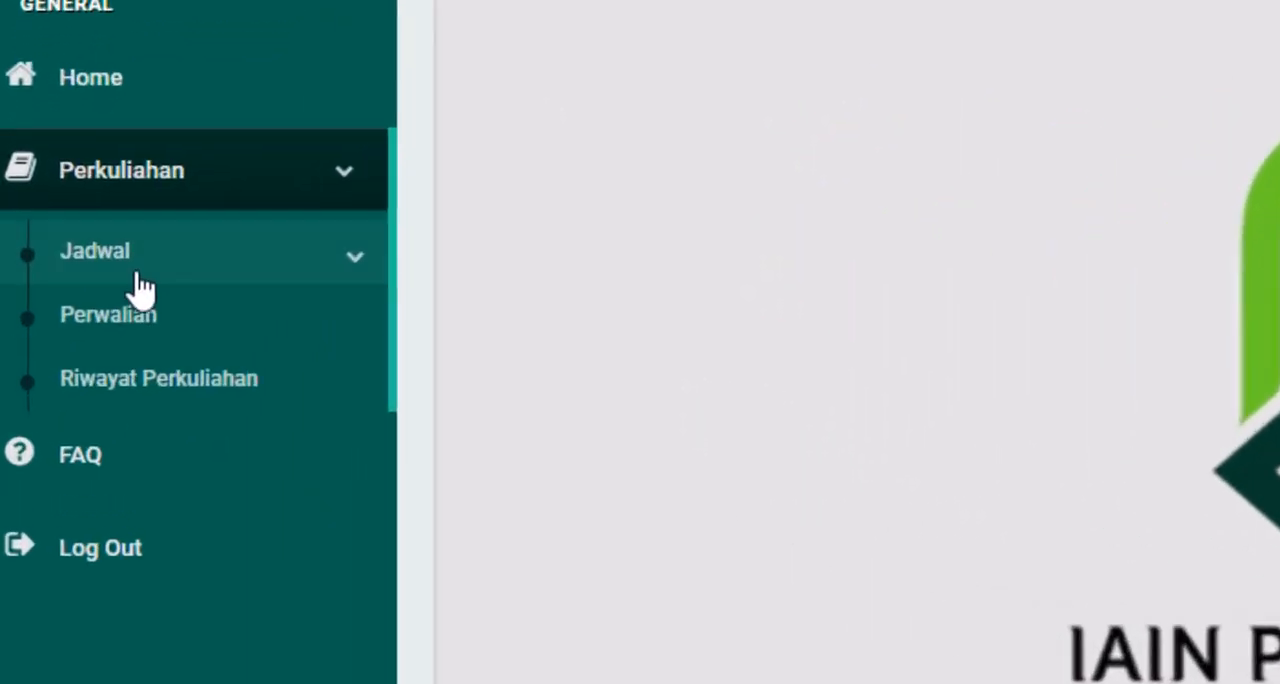
pyautogui.click(136, 272)
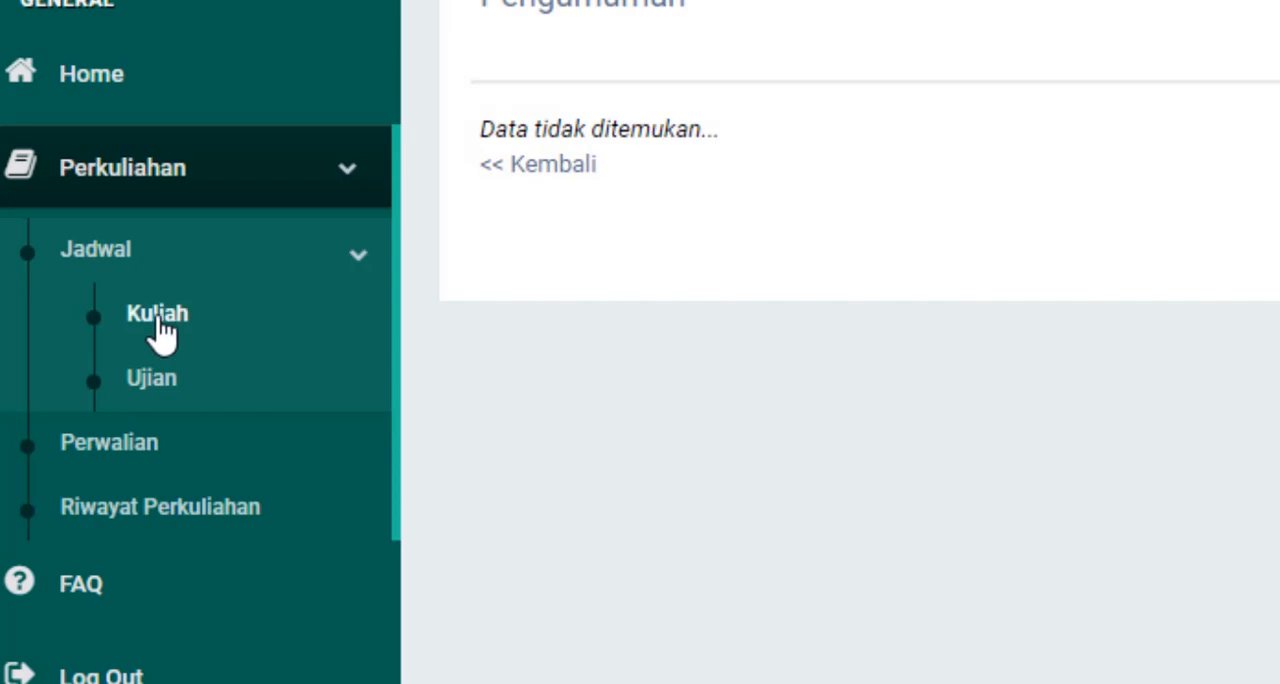
pyautogui.click(158, 320)
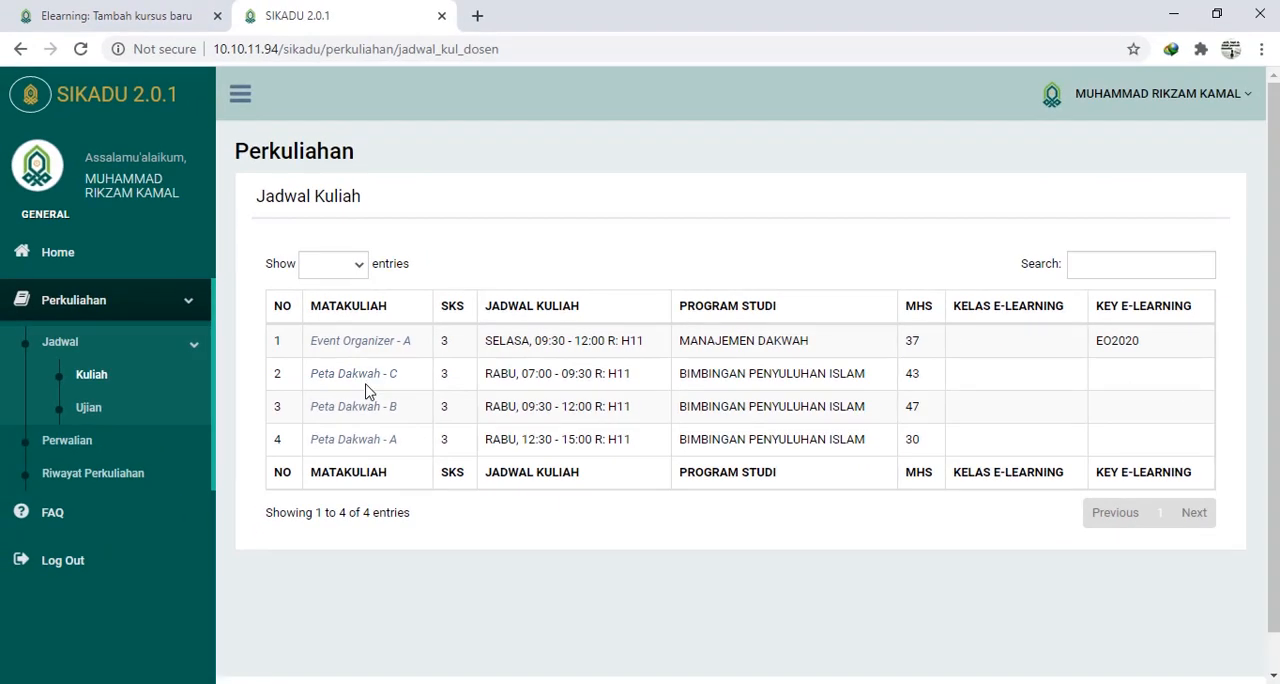
# - Back in the e-learning new course form, enter "Peta Dakwah-" followed by the lecturer's account number as the full name
pyautogui.click(126, 16)
pyautogui.click(653, 338)
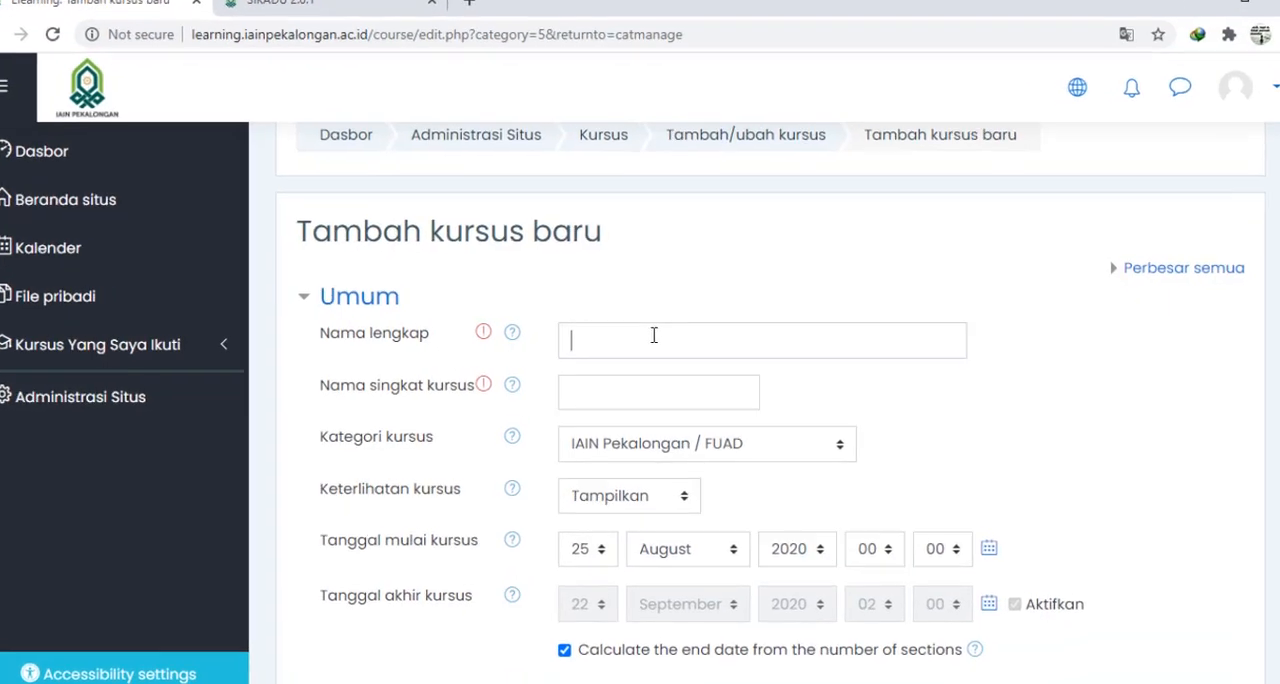
pyautogui.write('Peta ')
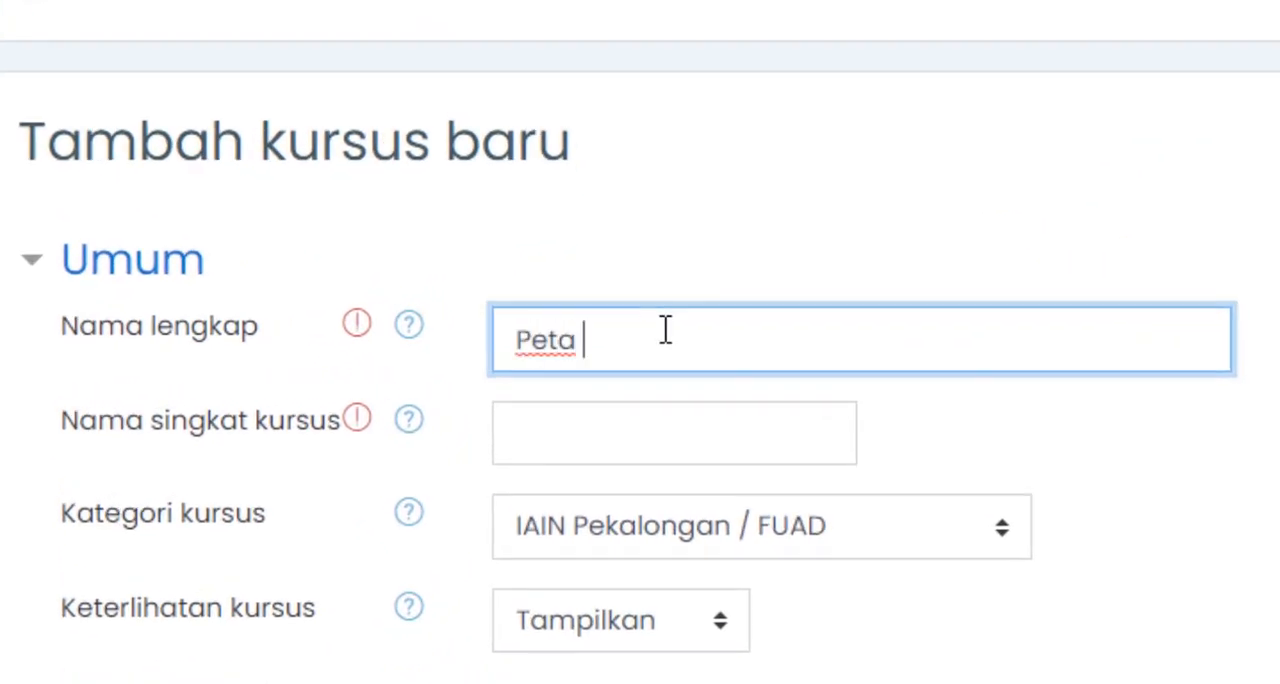
pyautogui.write('Dakwah')
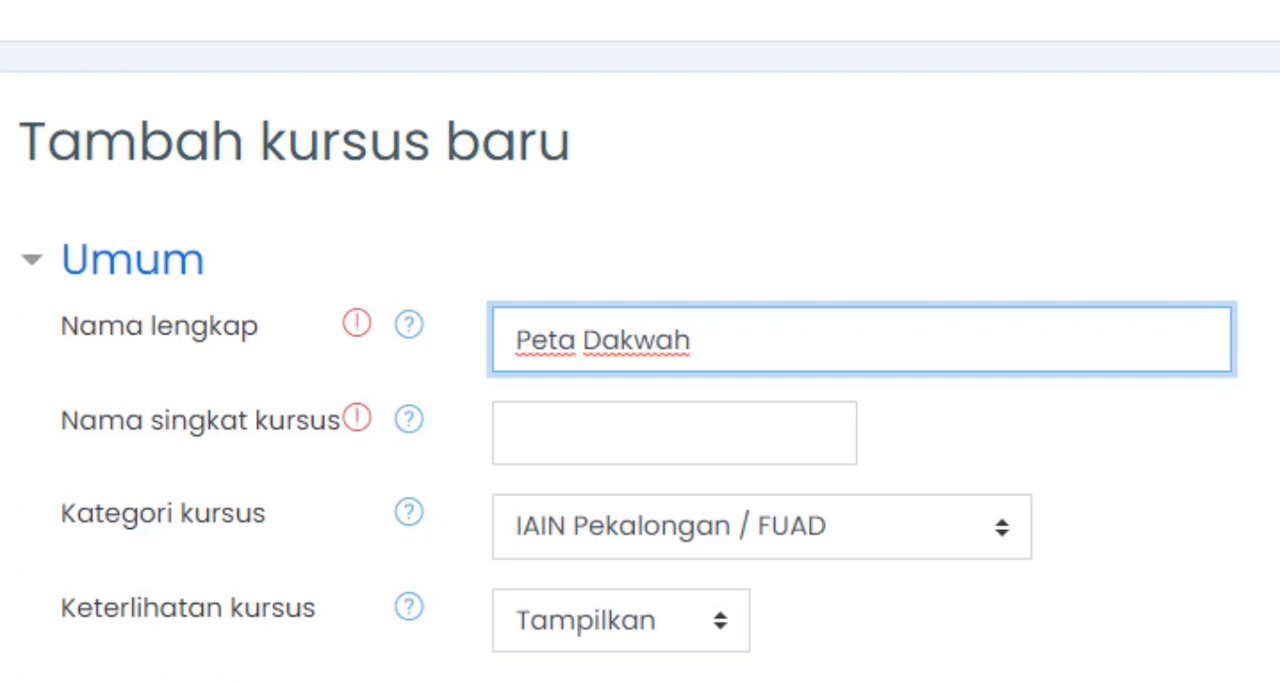
pyautogui.write('-120588')
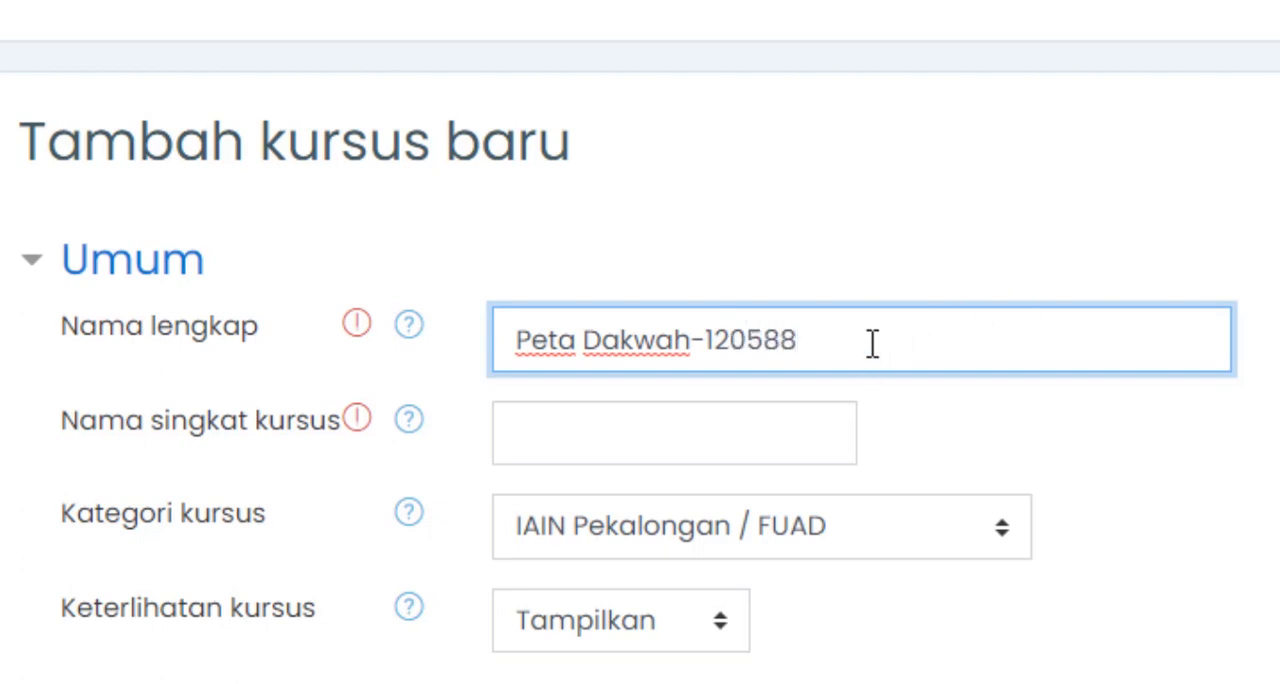
# - Copy the course's full name into the short name (Nama singkat kursus)
pyautogui.moveTo(872, 343); pyautogui.dragTo(505, 298)
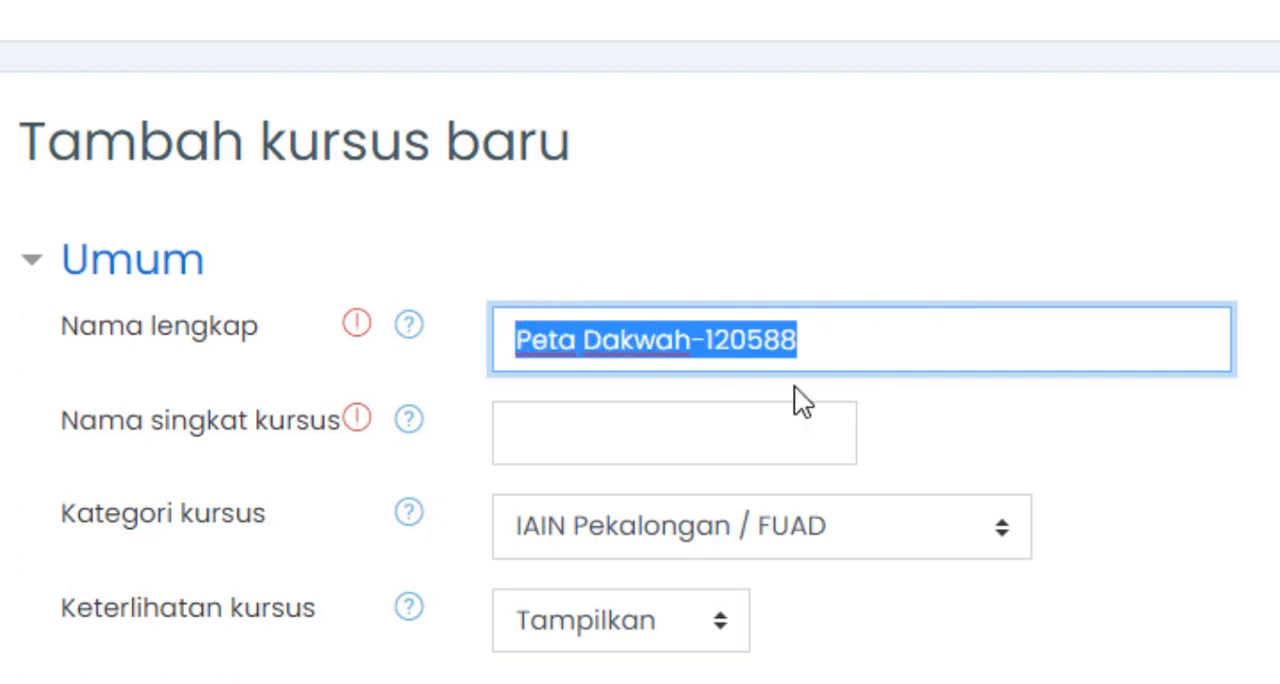
pyautogui.hotkey('ctrl', 'c')
pyautogui.click(794, 420)
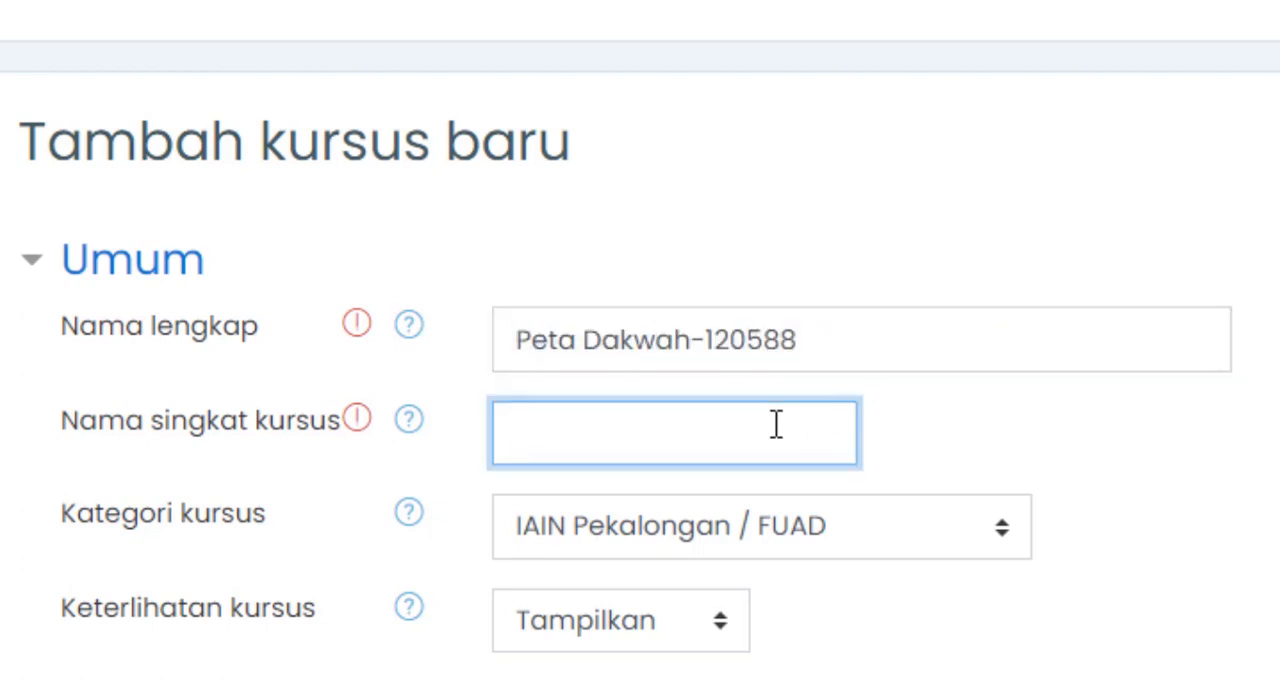
pyautogui.hotkey('ctrl', 'v')
# - Review the course visibility options, the start and end date settings, and the course ID number field
pyautogui.scroll(-2, 1020, 520)
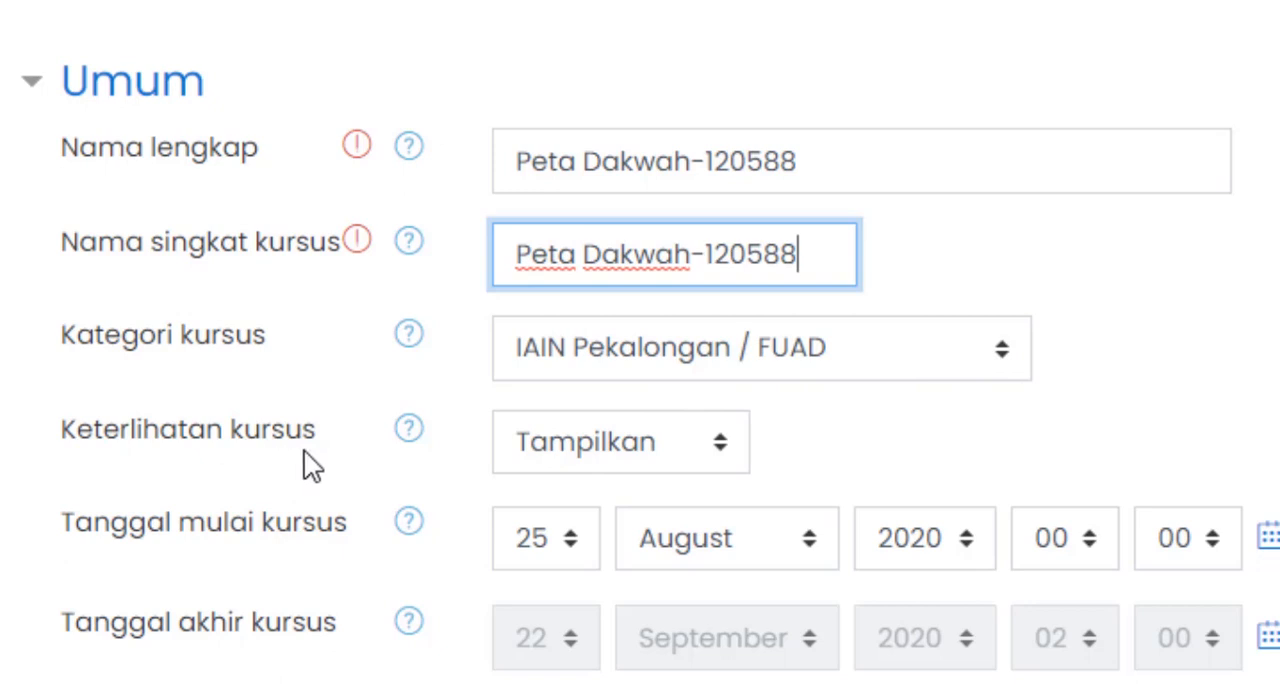
pyautogui.click(723, 449)
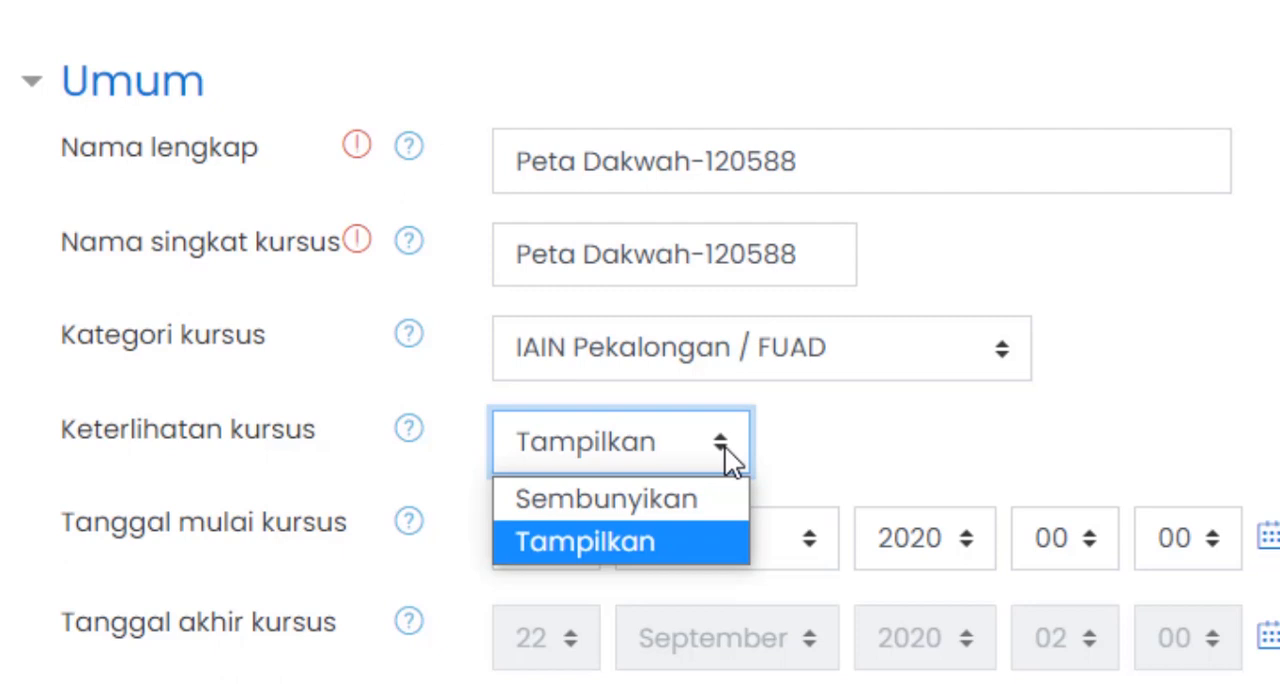
pyautogui.click(876, 448)
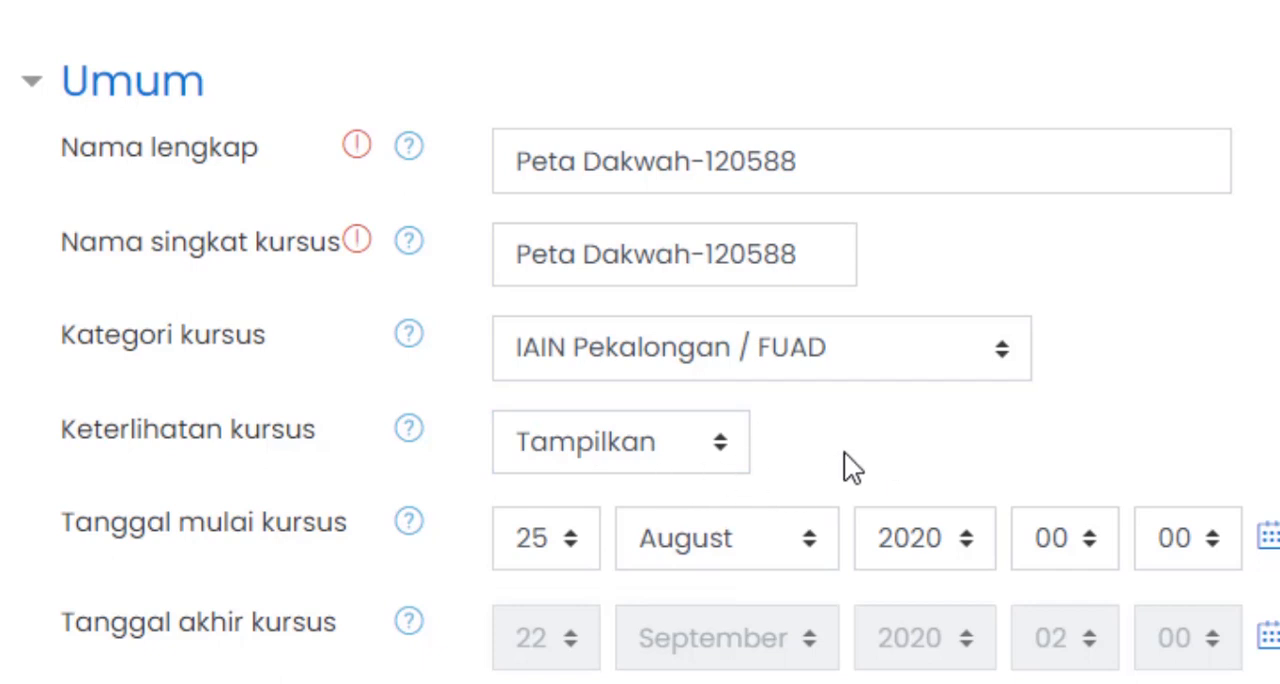
pyautogui.scroll(-1, 640, 342)
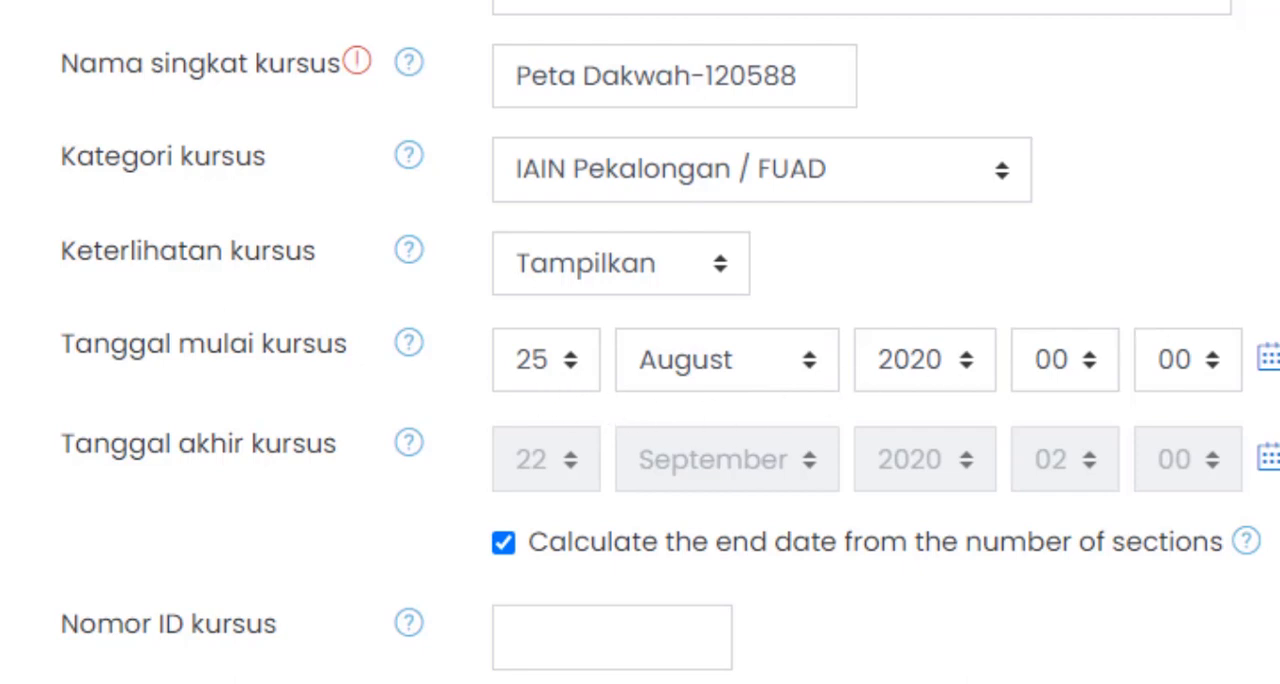
pyautogui.scroll(-3, 640, 342)
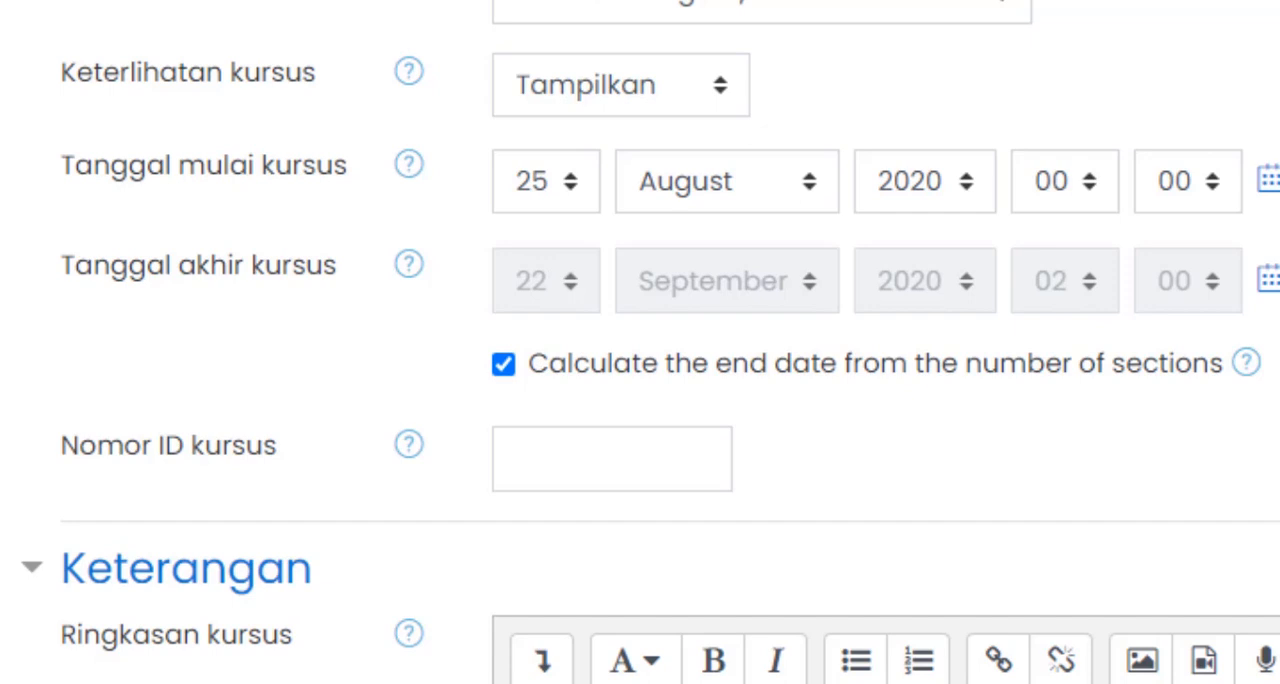
pyautogui.scroll(-3, 640, 342)
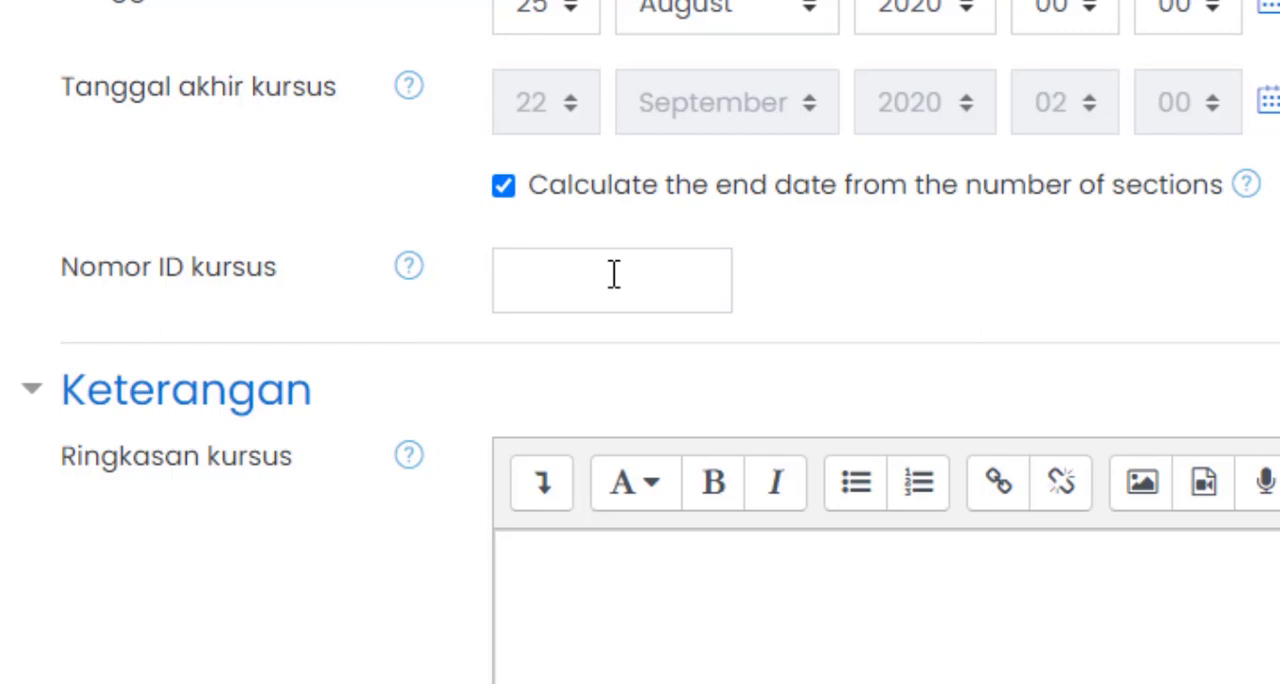
pyautogui.scroll(-2, 618, 290)
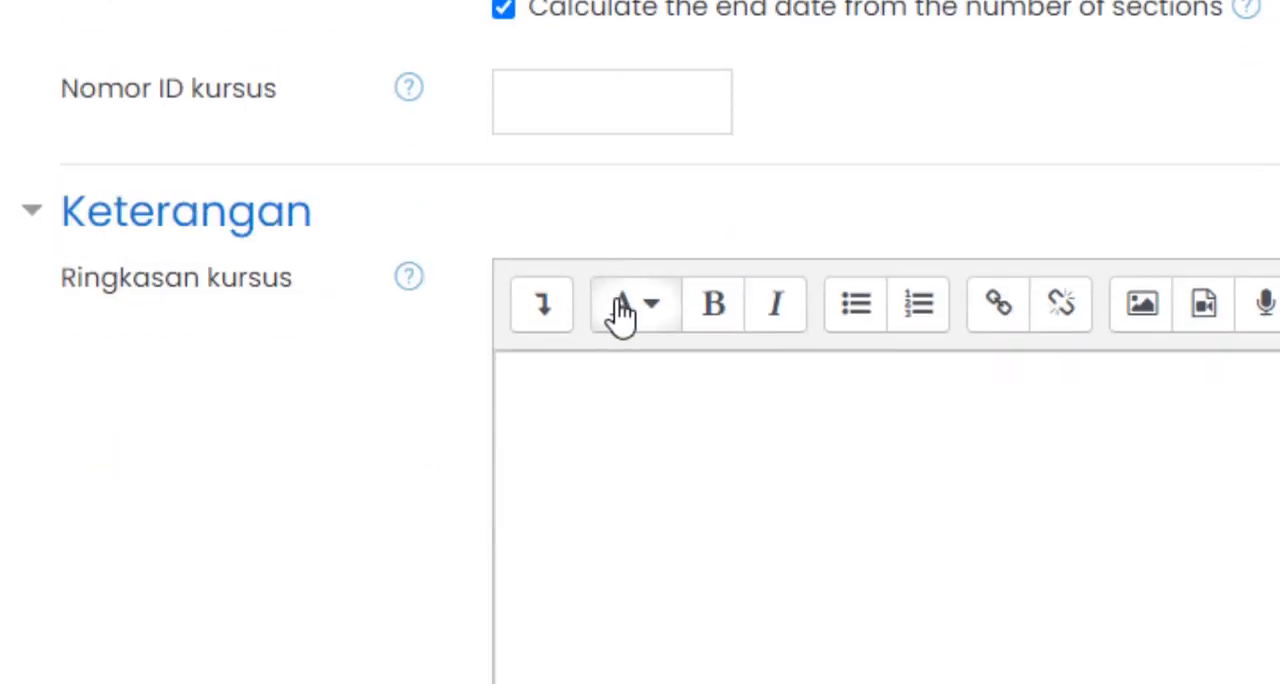
# - Enter the lecturer's full name with the degree M.Kom in the course summary (Ringkasan kursus)
pyautogui.click(663, 402)
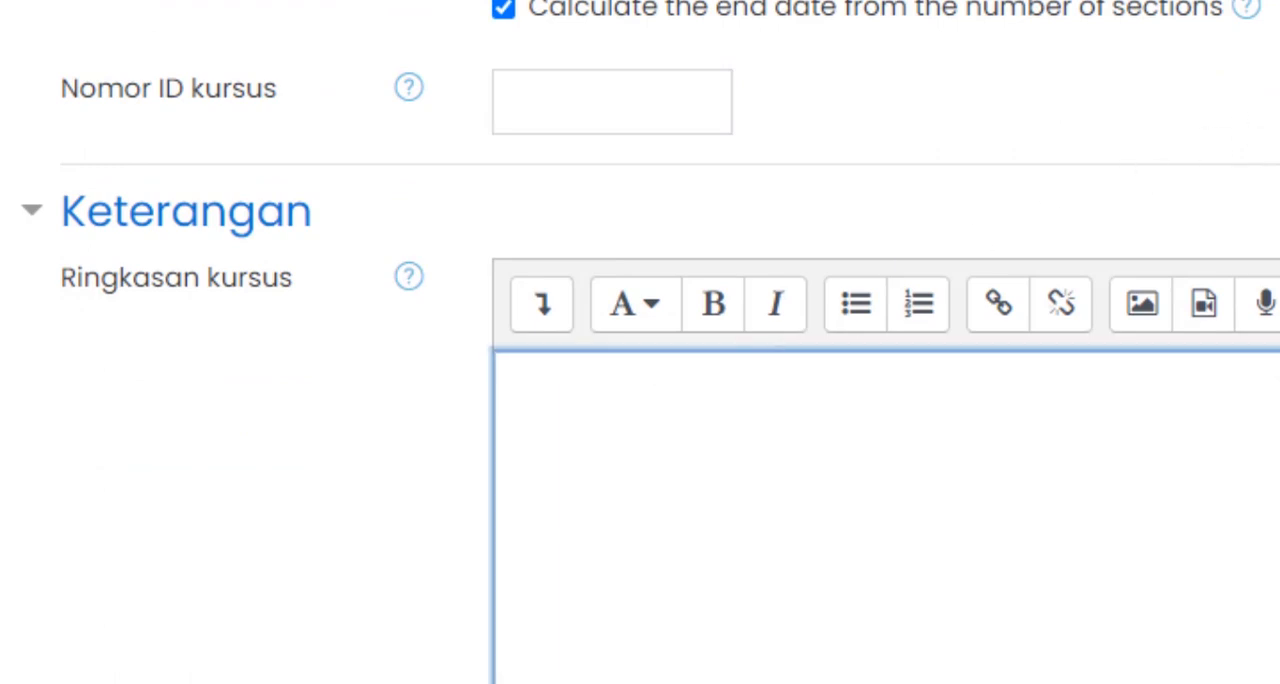
pyautogui.scroll(-2, 640, 350)
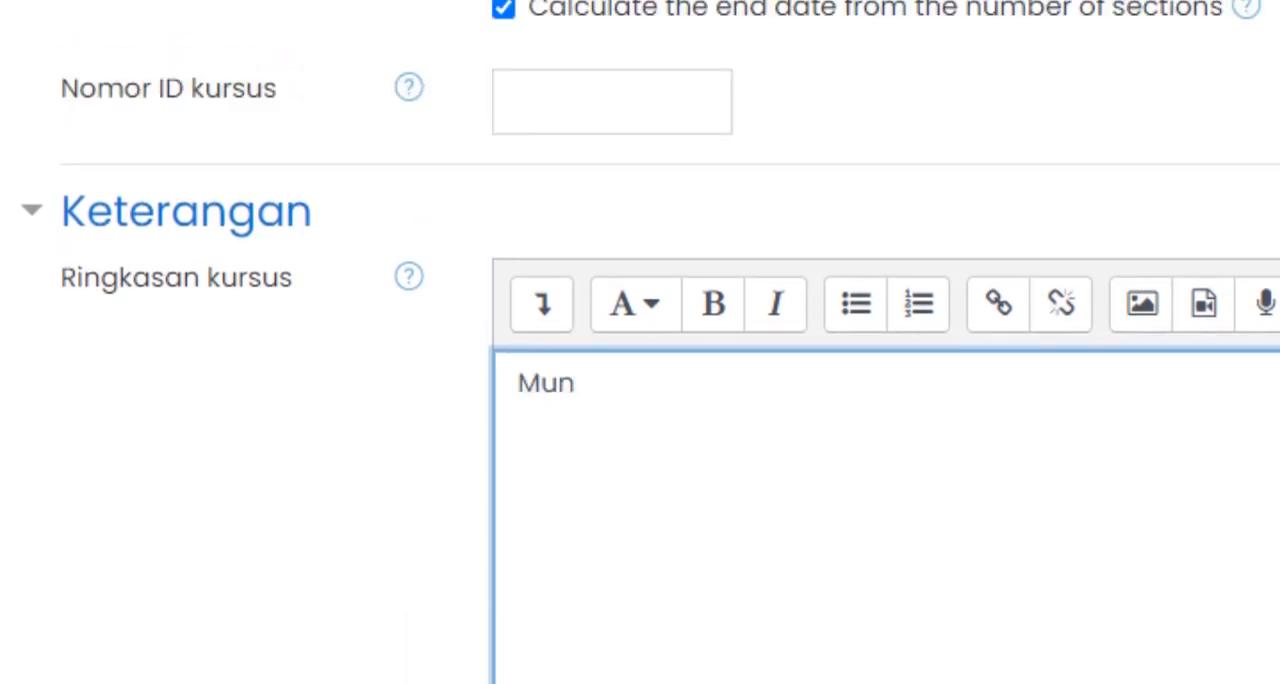
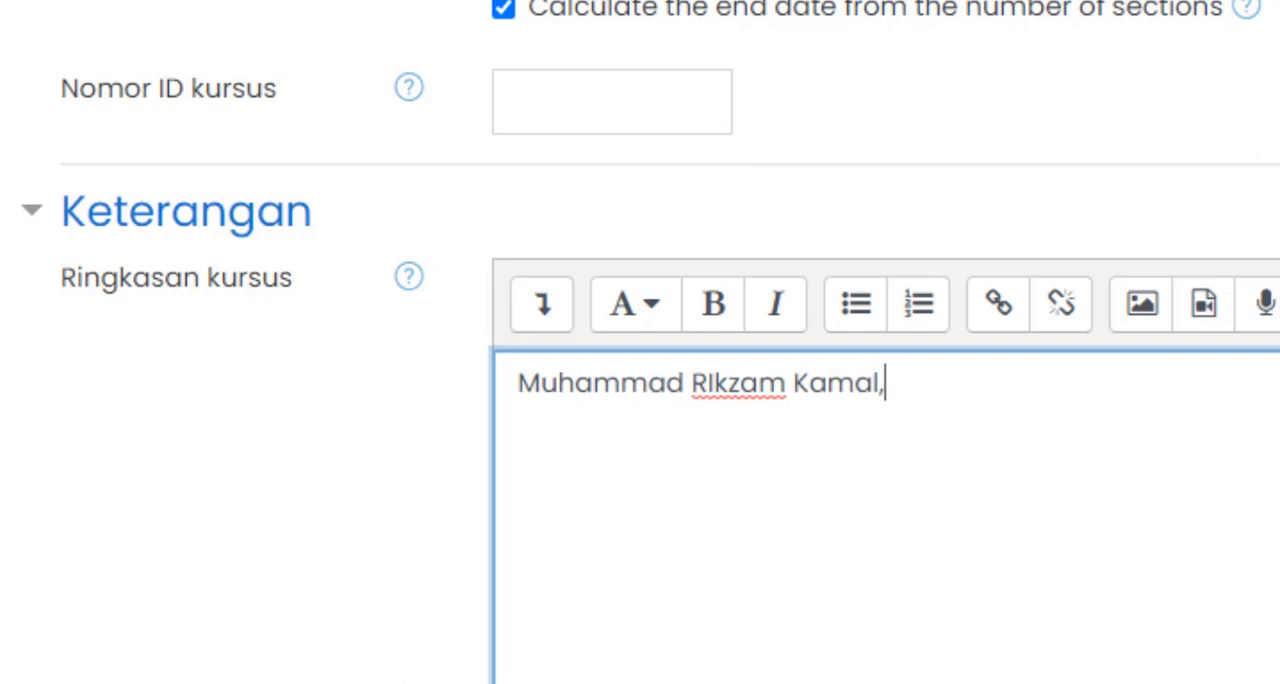
pyautogui.write(' M.Kom')
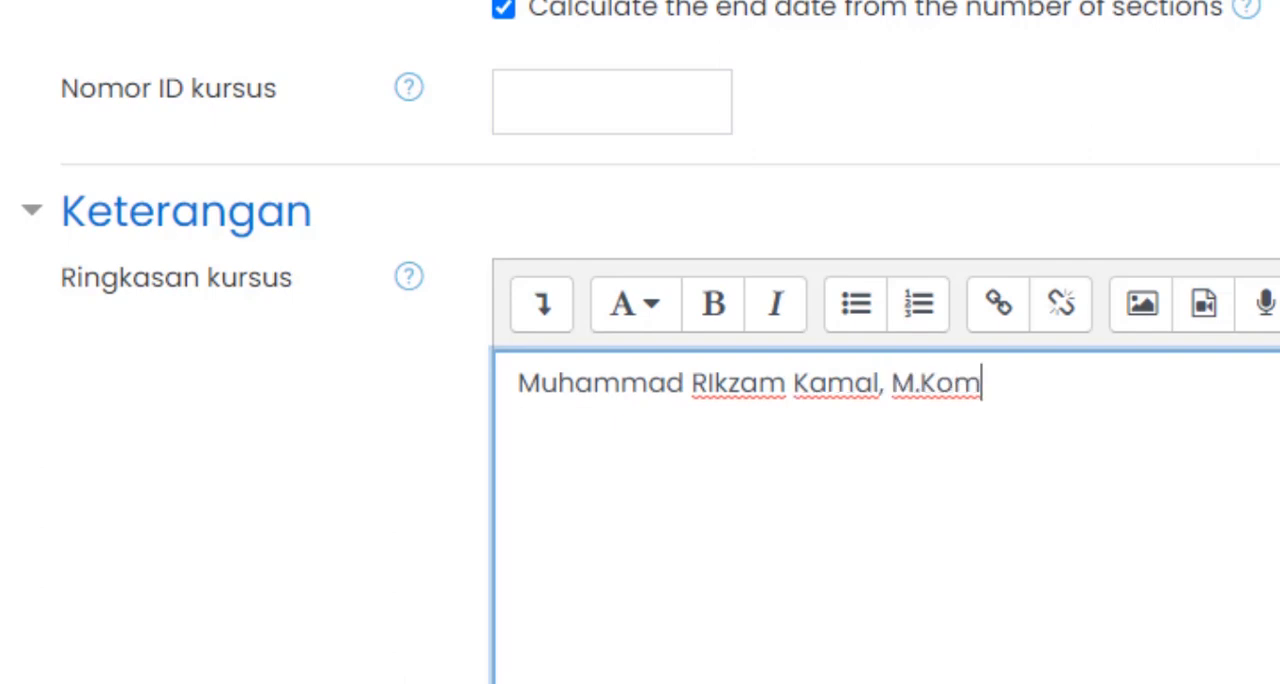
# - Correct the wrongly capitalised letter in the lecturer's name in the course summary to a lowercase "i"
pyautogui.click(714, 378)
pyautogui.press('BackSpace')
pyautogui.write('i')
# - Expand the course format settings (Format kursus) and choose Format Mingguan as the format
pyautogui.scroll(-6, 1063, 381)
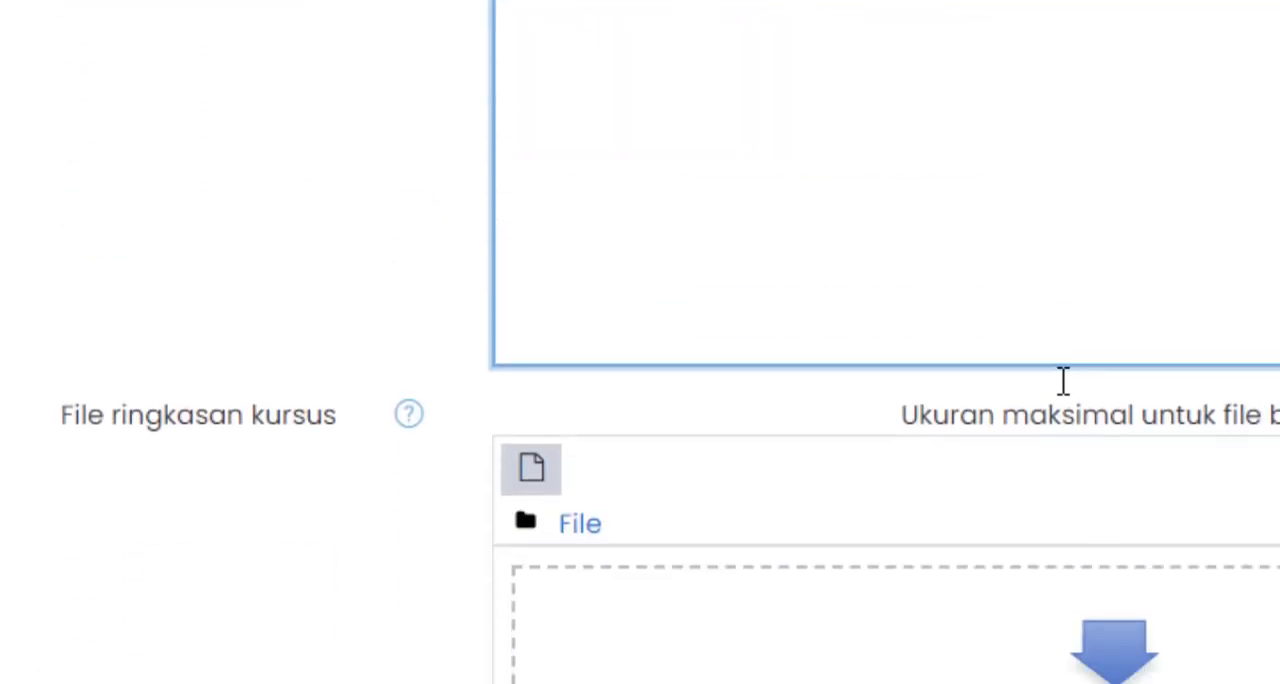
pyautogui.scroll(-1, 1060, 381)
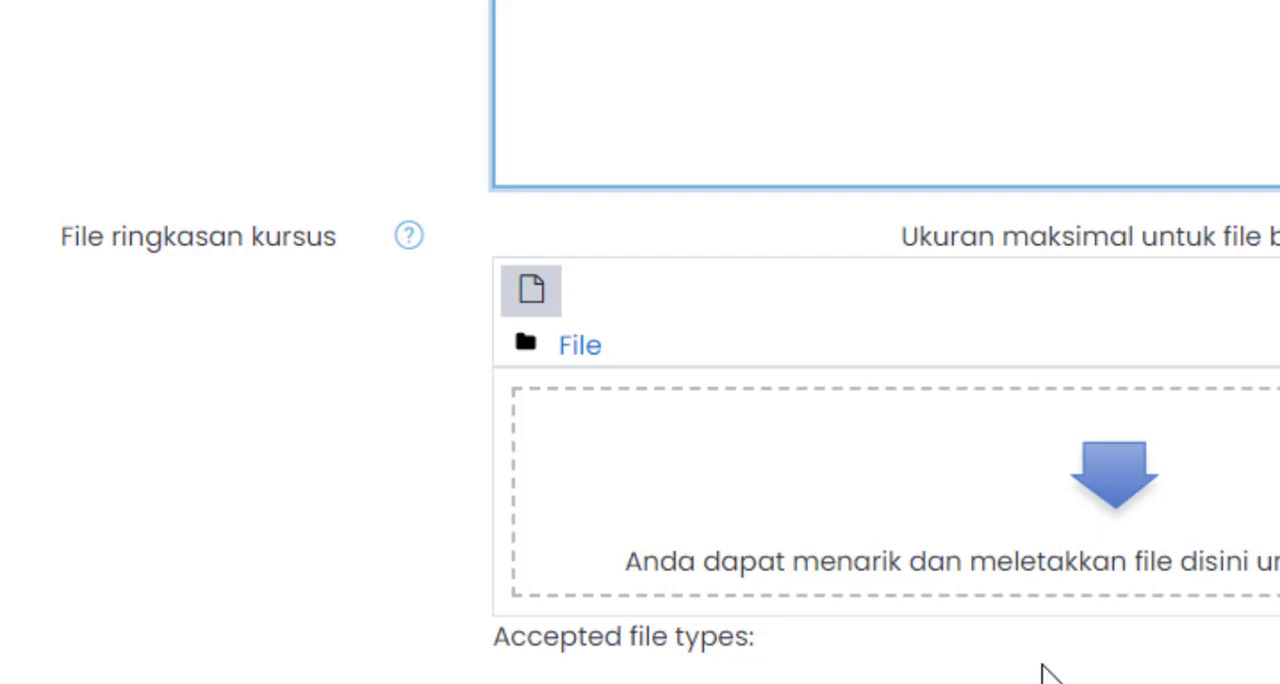
pyautogui.scroll(-2, 1046, 676)
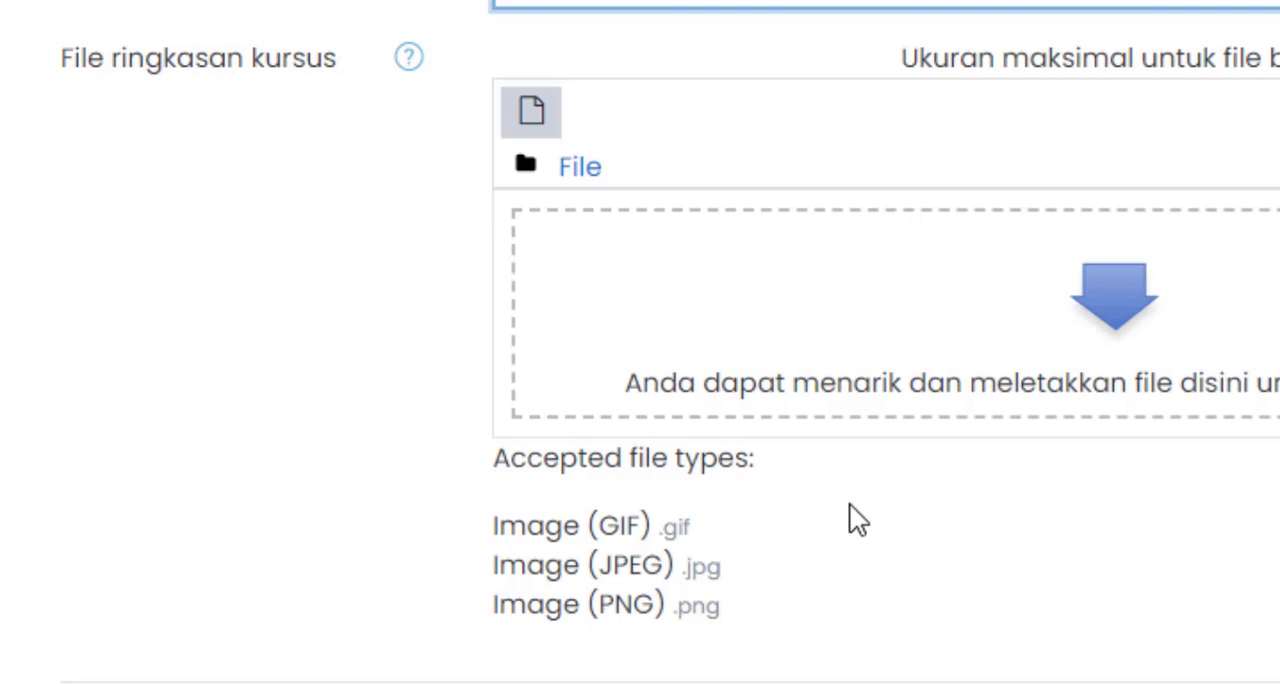
pyautogui.scroll(-2, 857, 512)
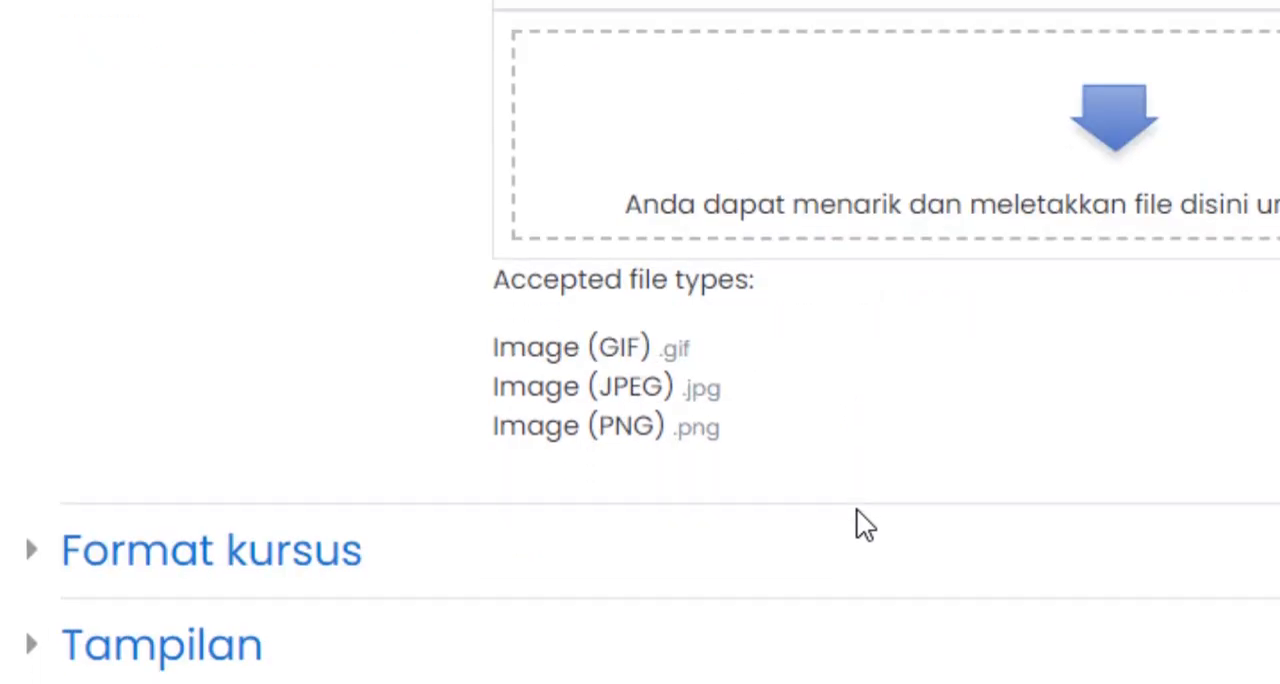
pyautogui.click(38, 565)
pyautogui.scroll(-4, 570, 605)
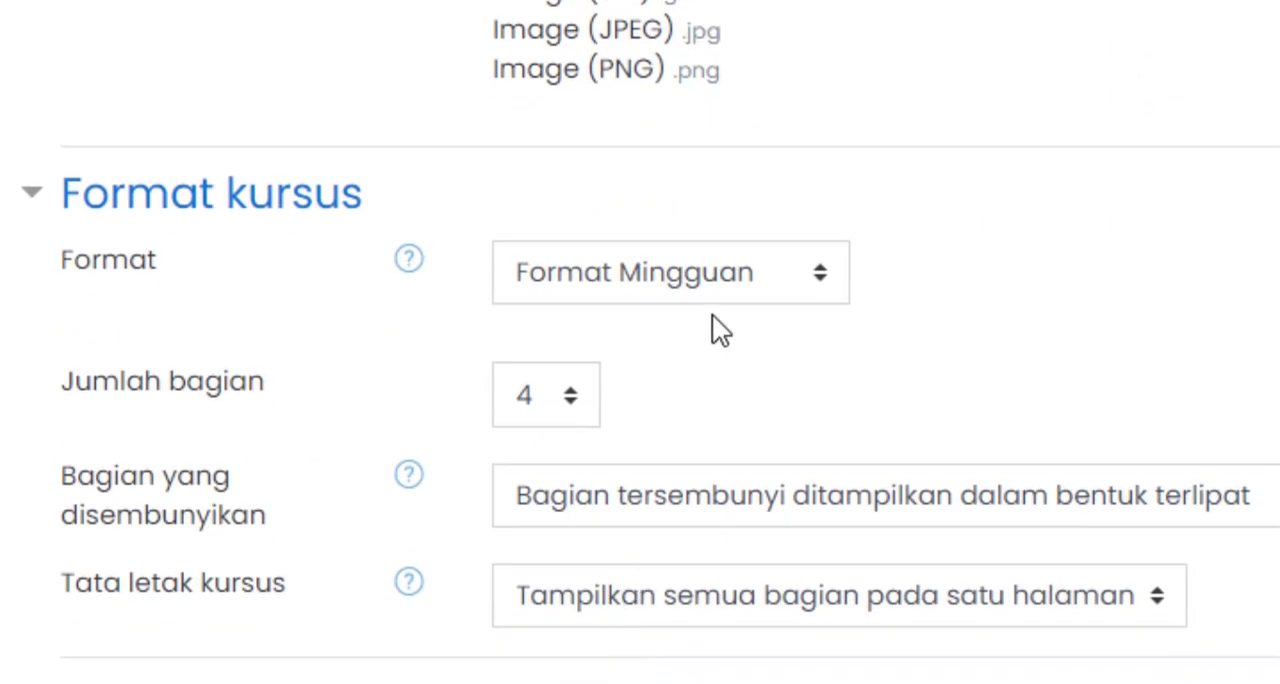
pyautogui.click(800, 290)
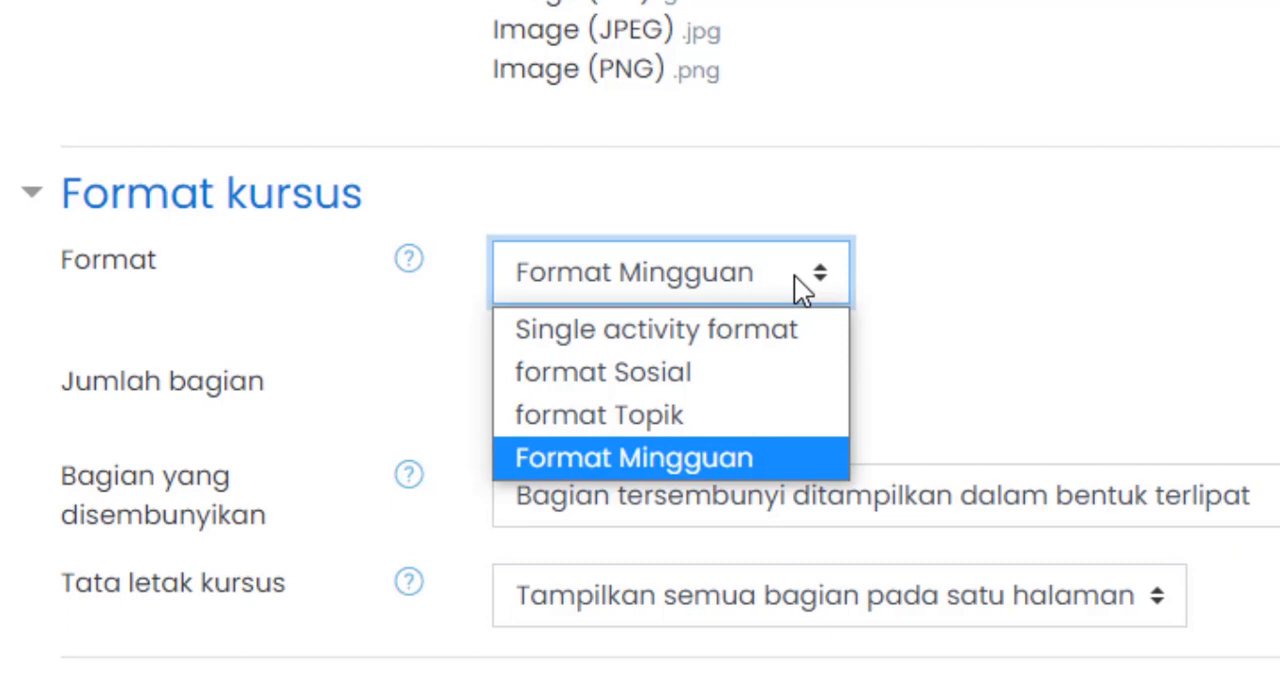
pyautogui.click(680, 463)
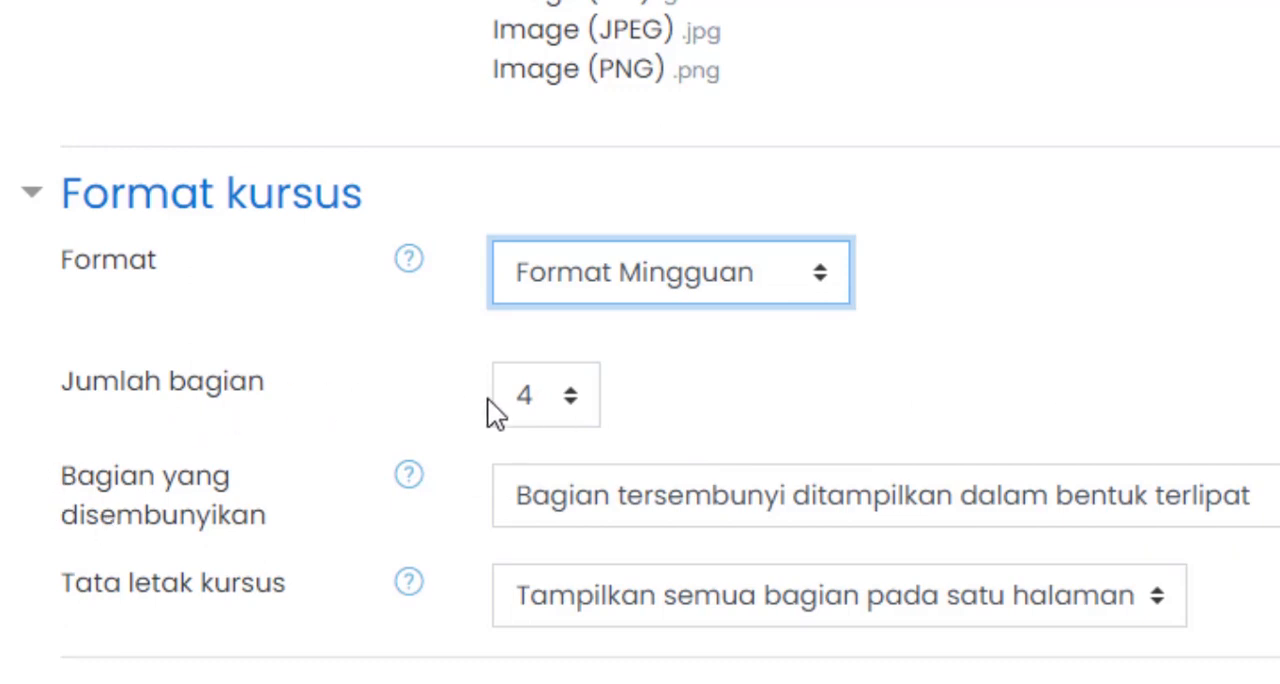
# - Set the number of course sections (Jumlah bagian) to 16
pyautogui.click(572, 403)
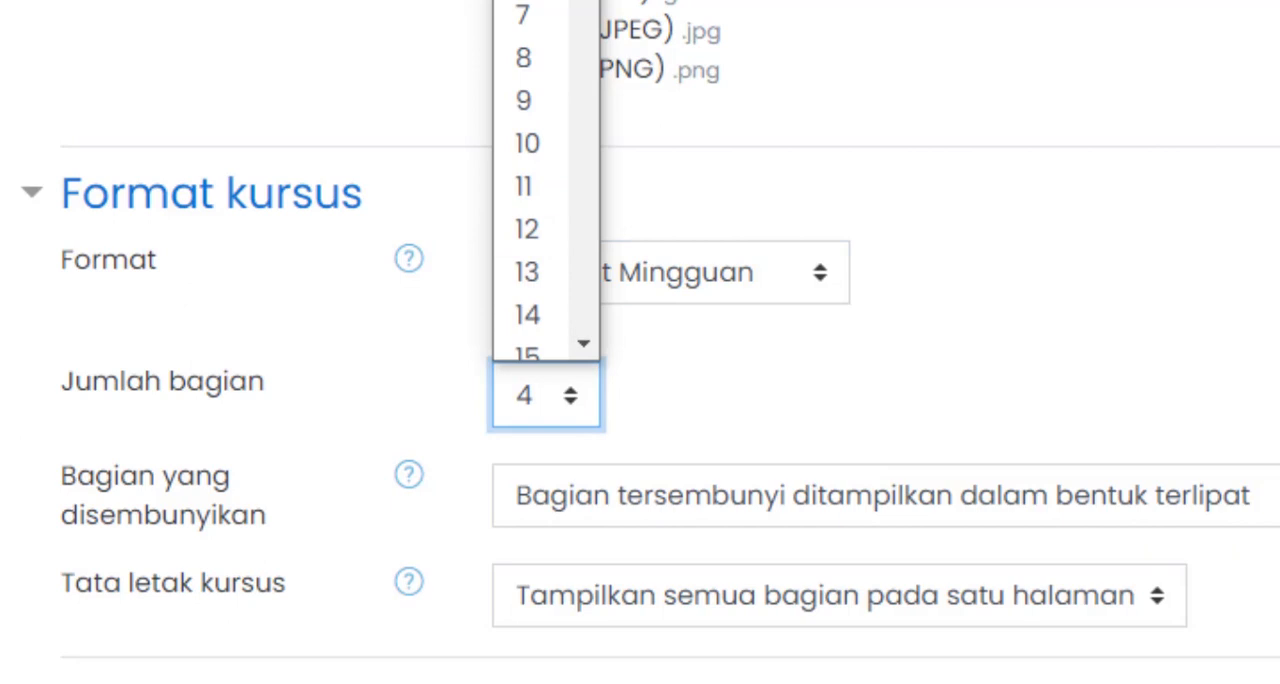
pyautogui.scroll(-3, 571, 34)
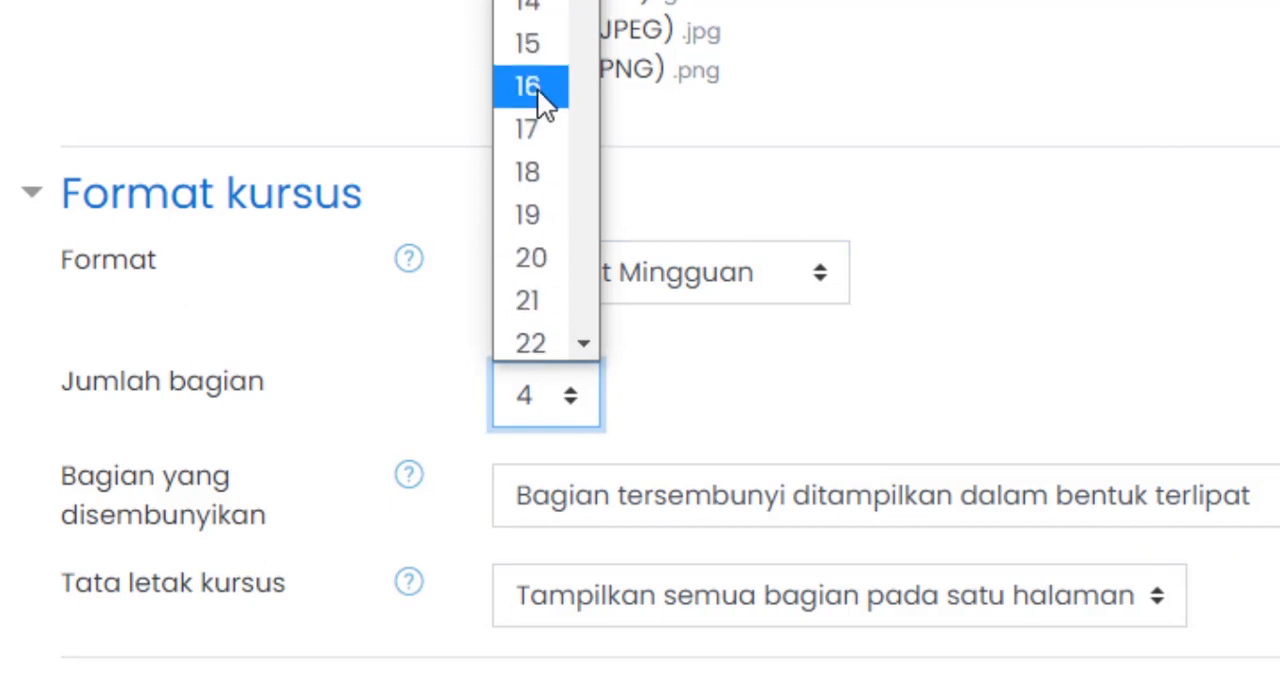
pyautogui.click(537, 88)
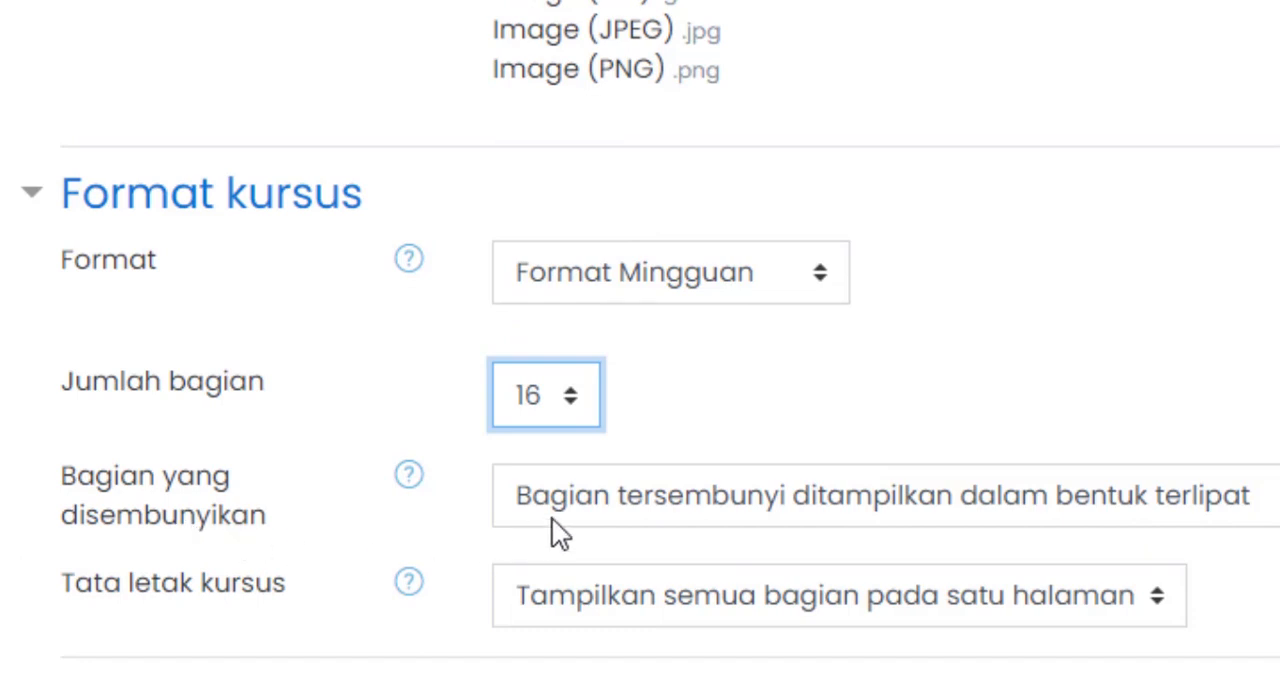
# - Expand the Tampilan section and review its language, announcement, grade and activity report settings
pyautogui.scroll(-4, 551, 640)
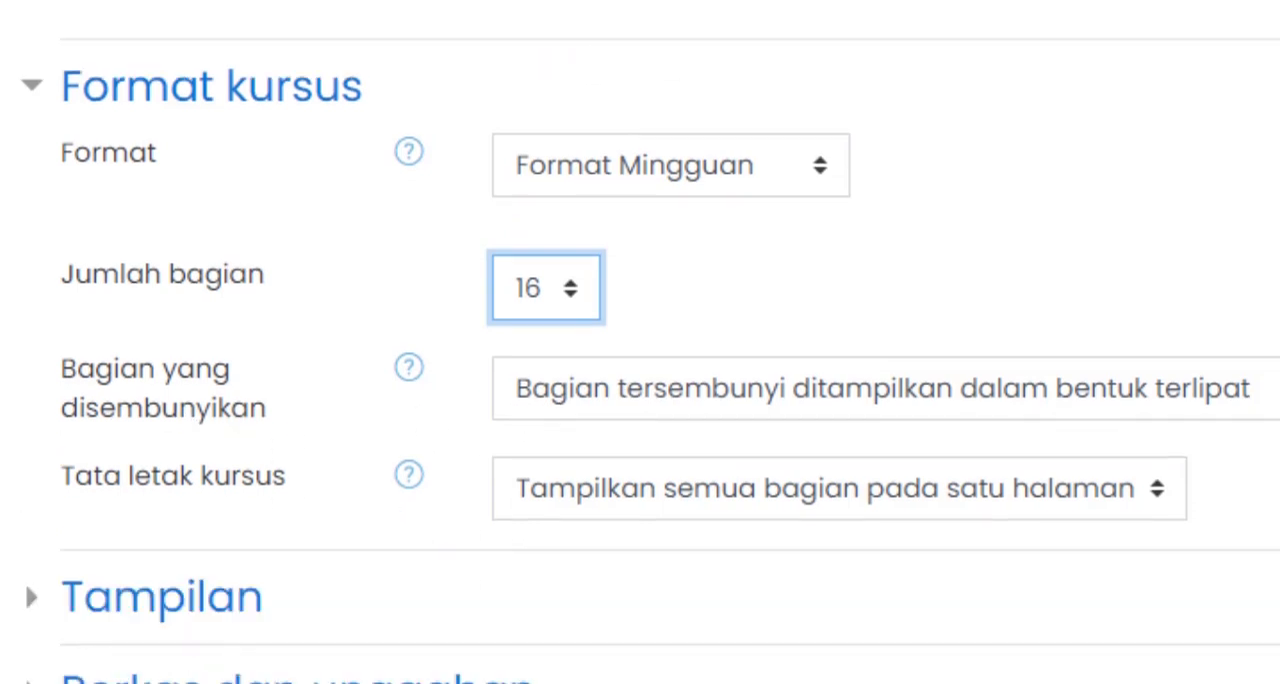
pyautogui.click(28, 342)
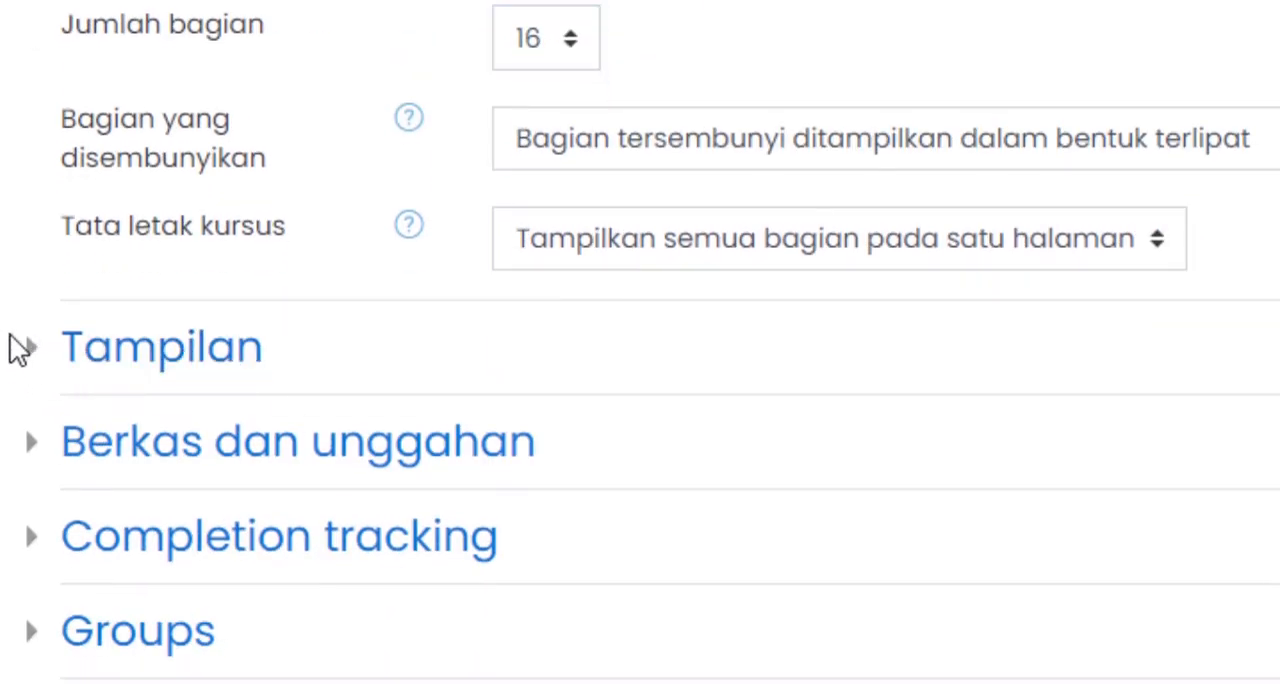
pyautogui.click(45, 365)
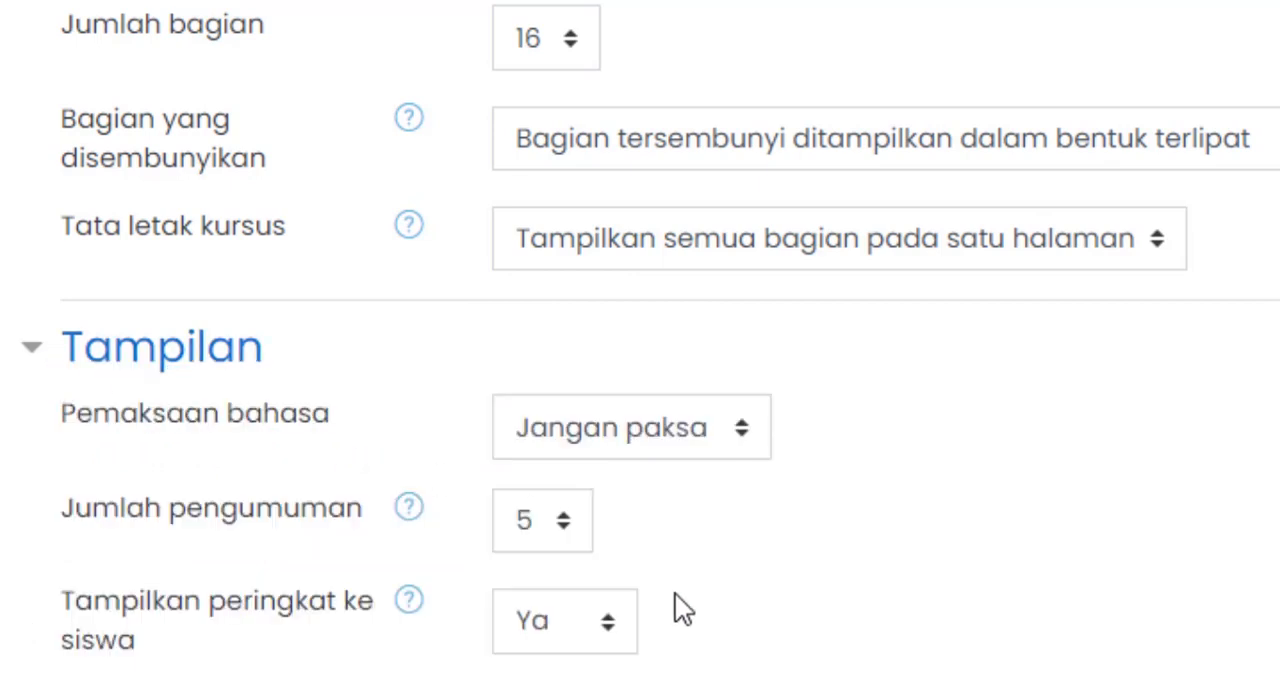
pyautogui.scroll(-2, 677, 596)
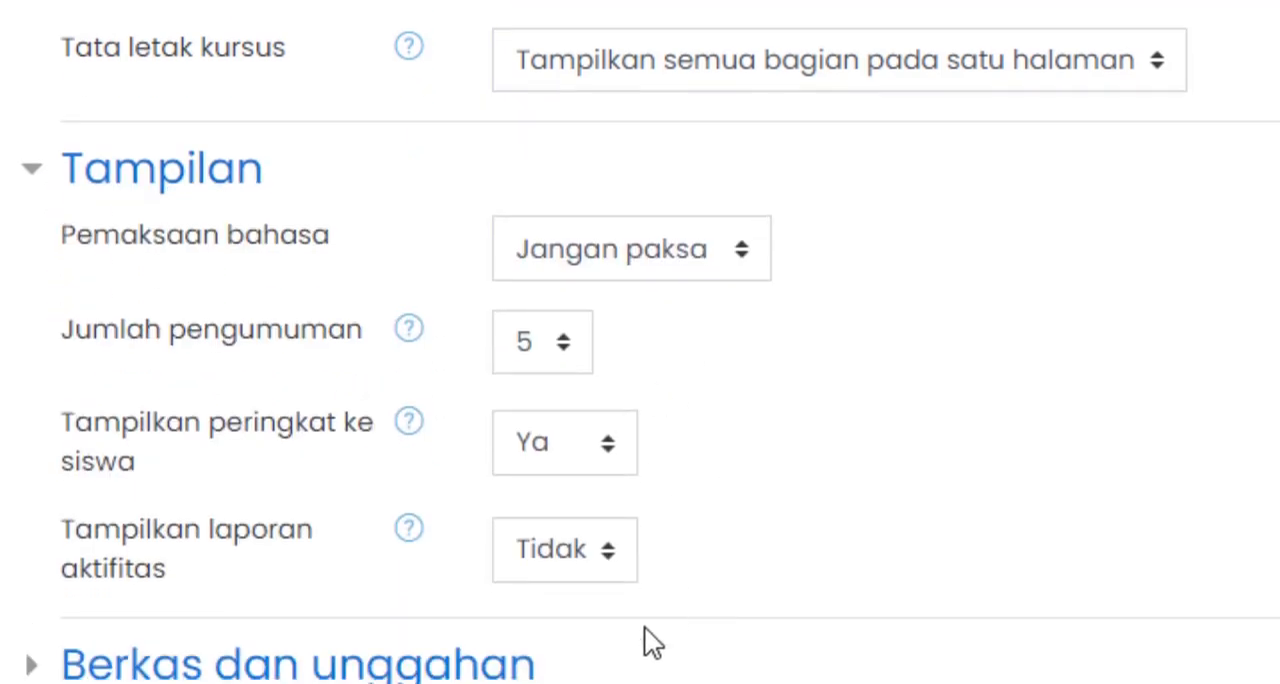
pyautogui.scroll(-2, 677, 408)
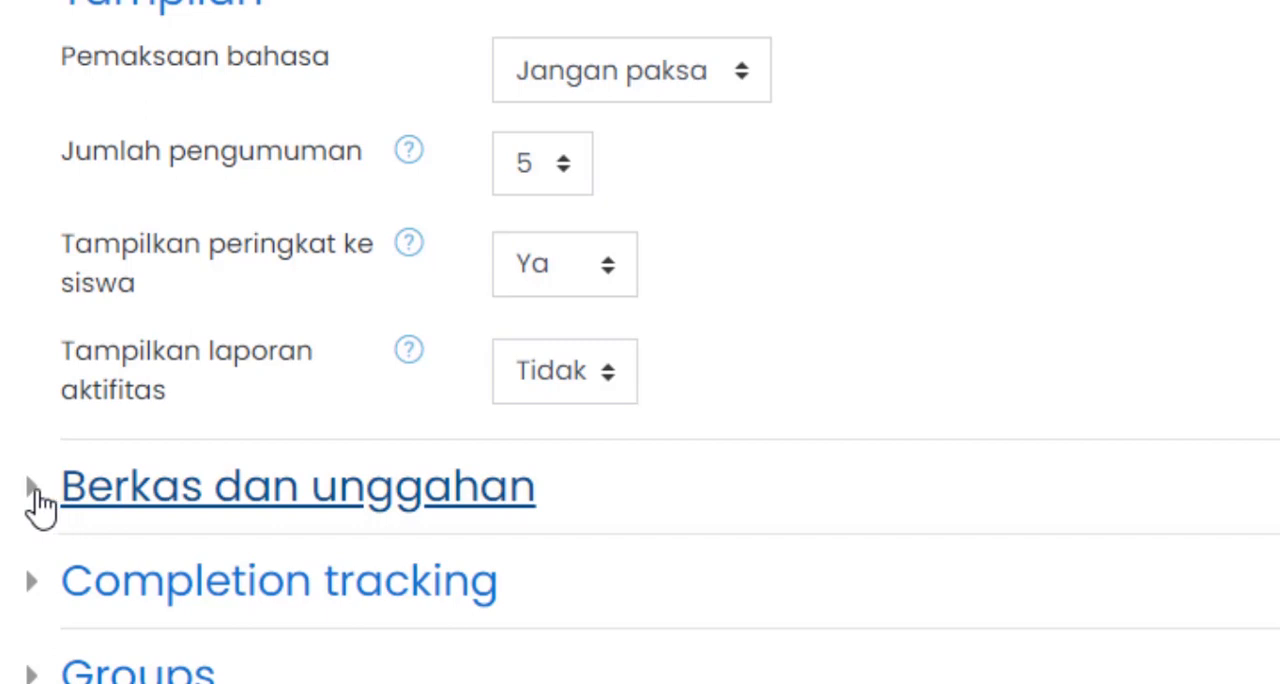
# - Check the maximum upload size options under Berkas dan unggahan and expand the Completion tracking settings
pyautogui.click(40, 500)
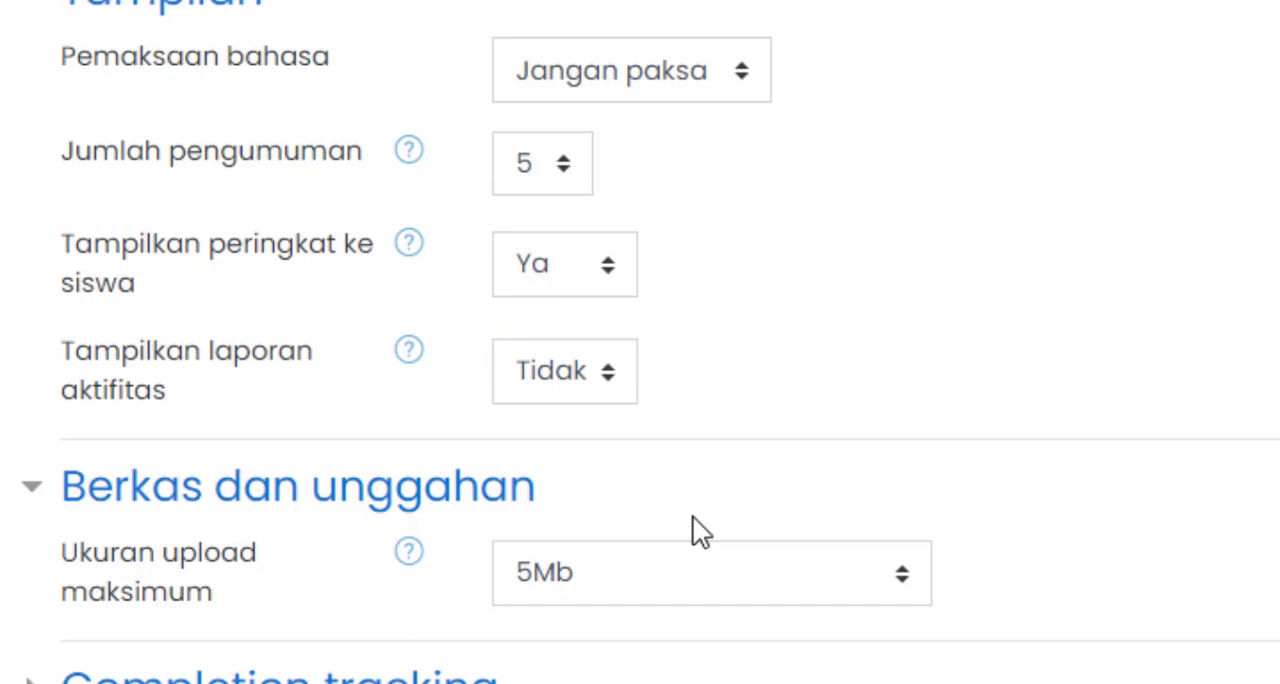
pyautogui.scroll(-2, 687, 520)
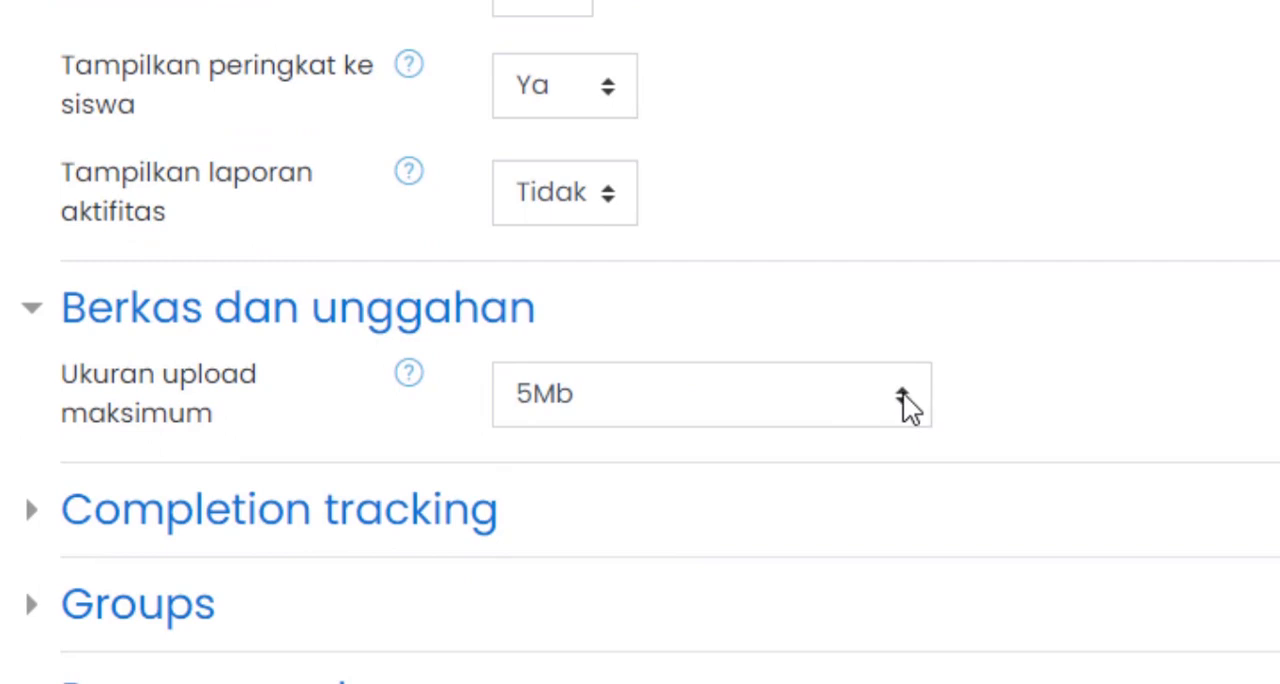
pyautogui.click(903, 393)
pyautogui.click(1196, 385)
pyautogui.scroll(-2, 1010, 536)
pyautogui.click(40, 338)
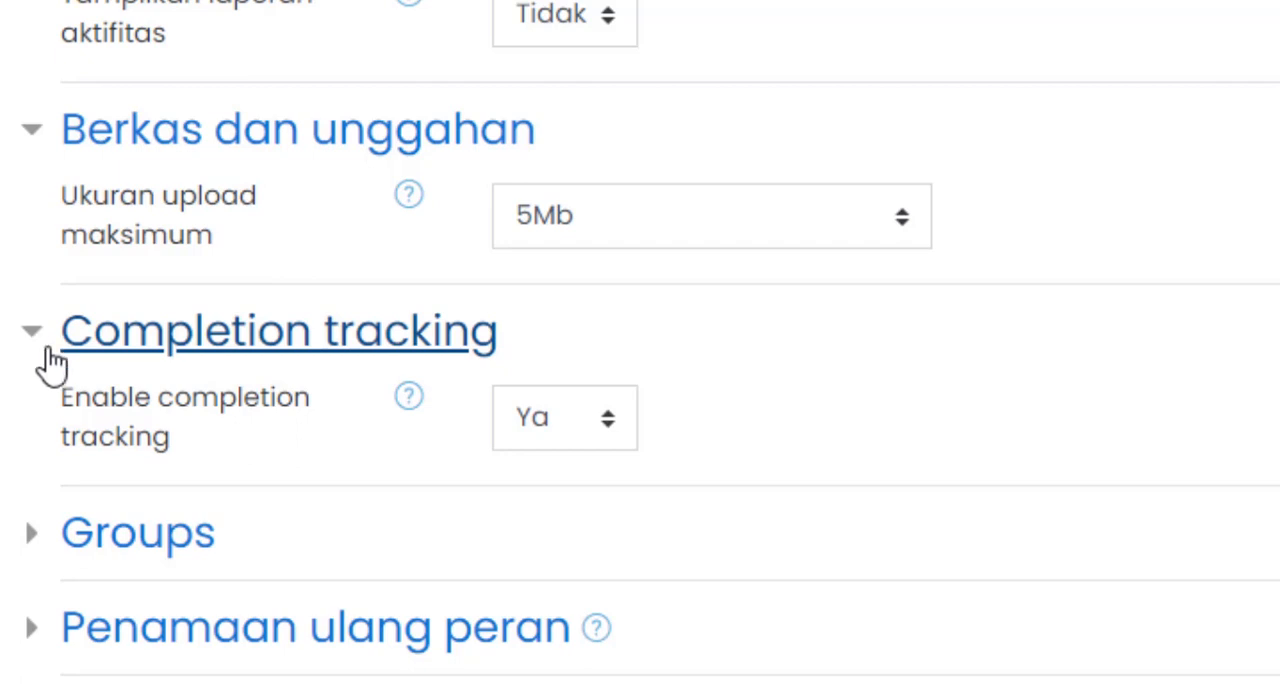
# - Expand the Groups section, set Group mode to Separate groups and read the help on the group modes
pyautogui.click(52, 540)
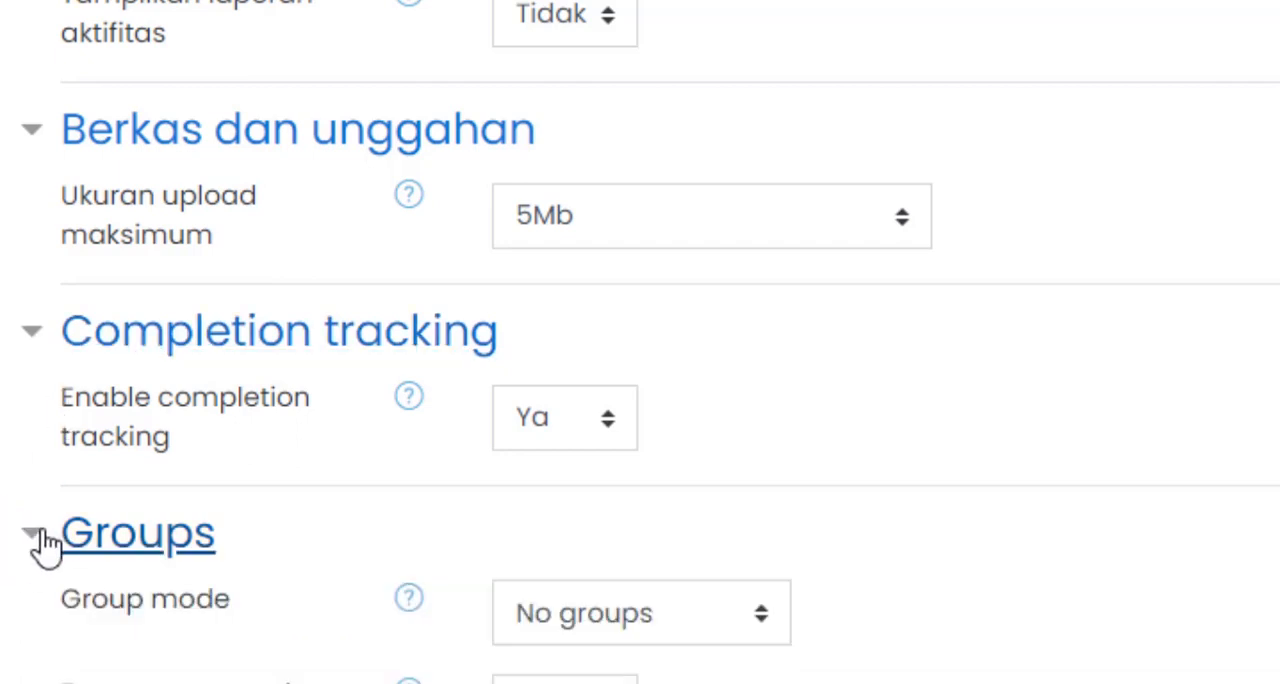
pyautogui.scroll(-3, 1112, 618)
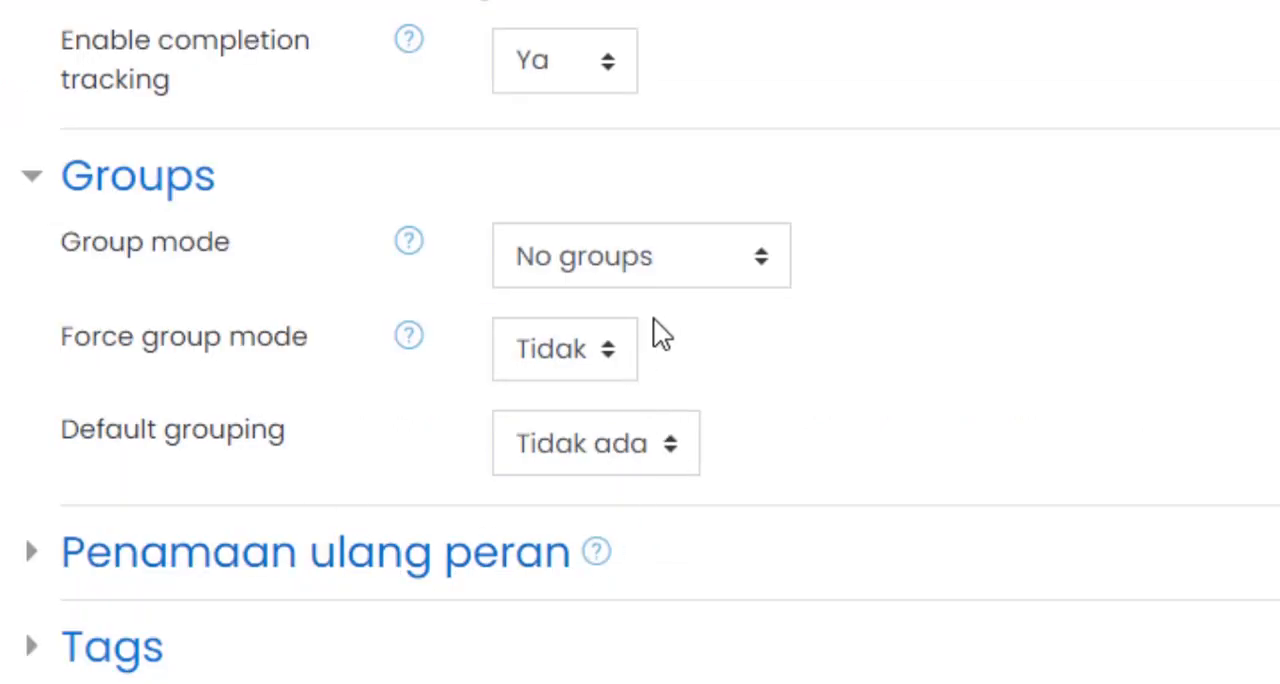
pyautogui.click(718, 260)
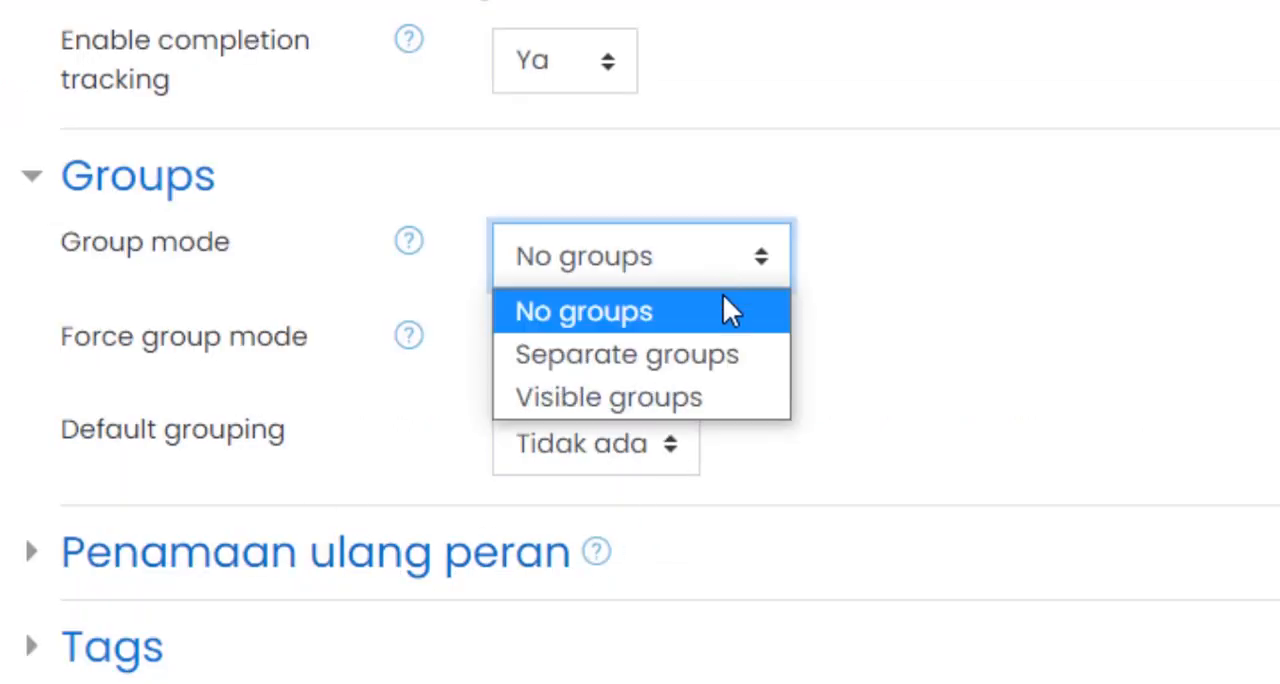
pyautogui.click(742, 354)
pyautogui.click(409, 242)
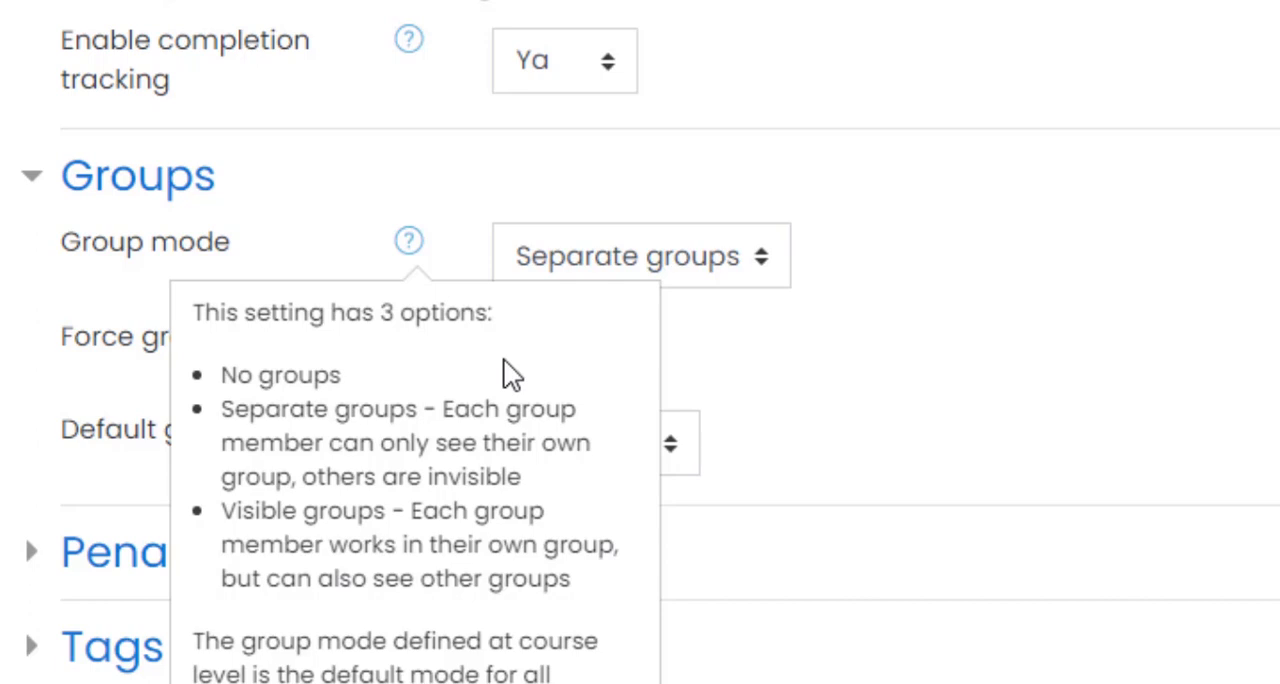
pyautogui.click(897, 294)
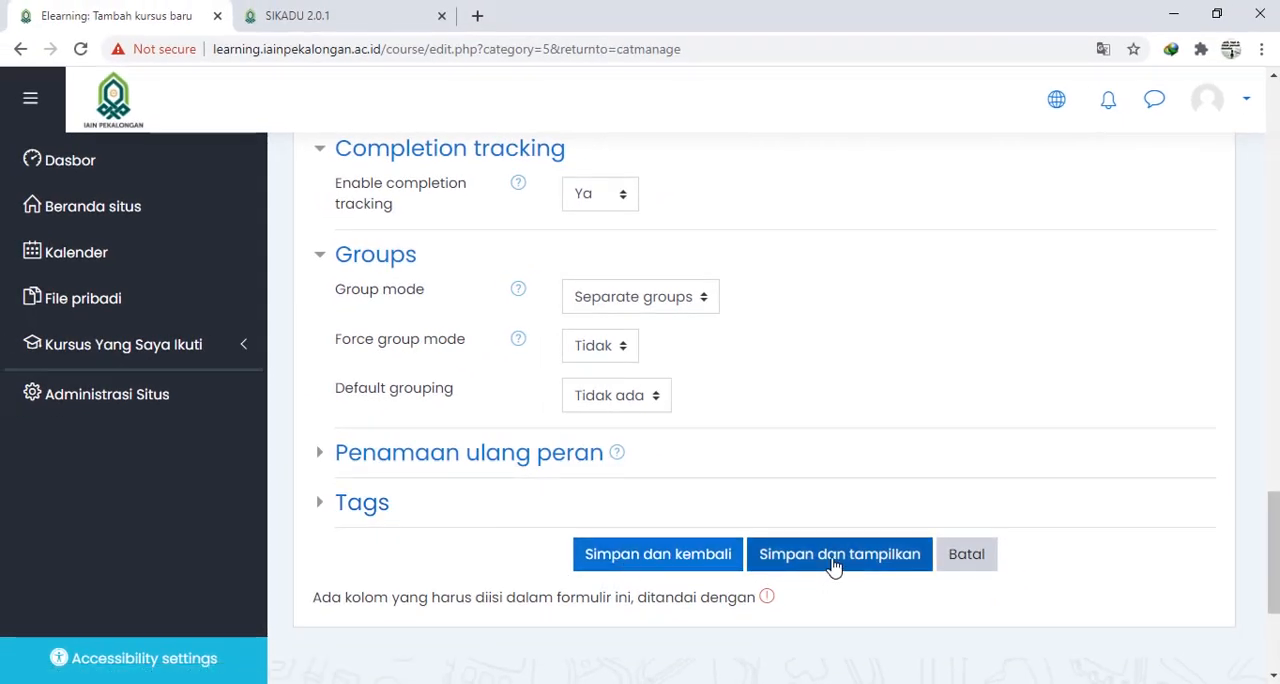
# - Save and display the new course, and look through its weekly sections
pyautogui.click(834, 556)
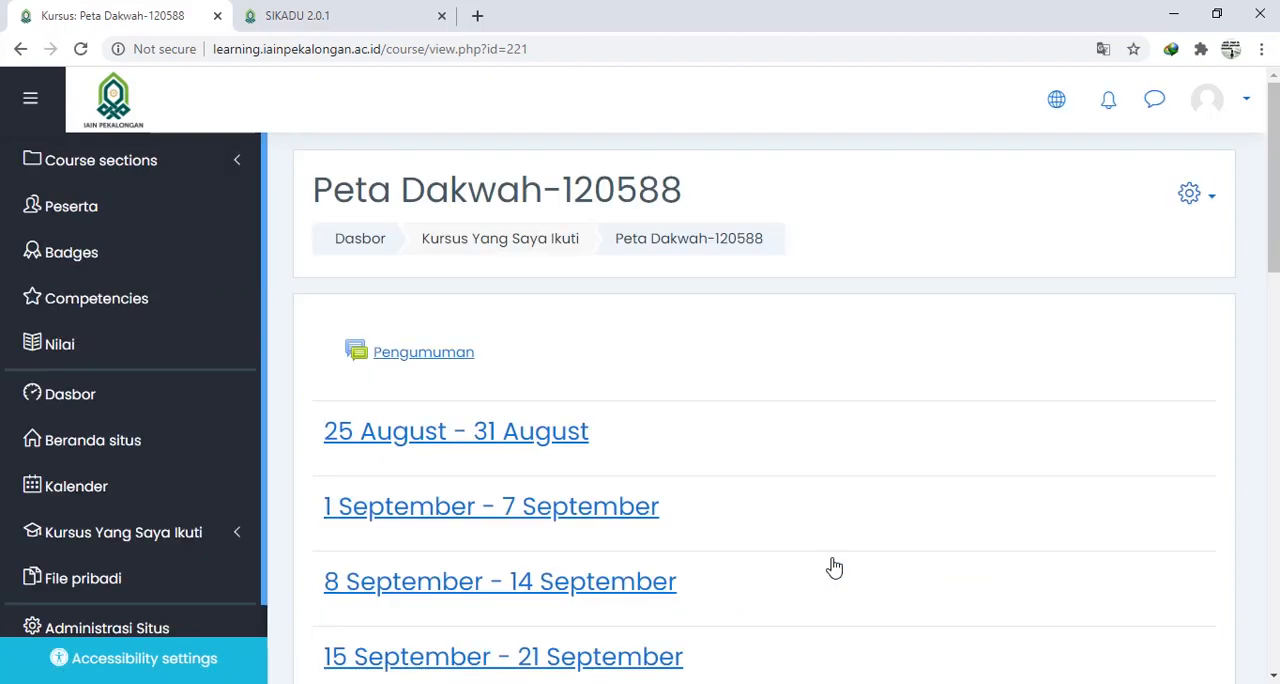
pyautogui.scroll(-1, 902, 449)
pyautogui.scroll(1, 904, 450)
pyautogui.scroll(-1, 924, 443)
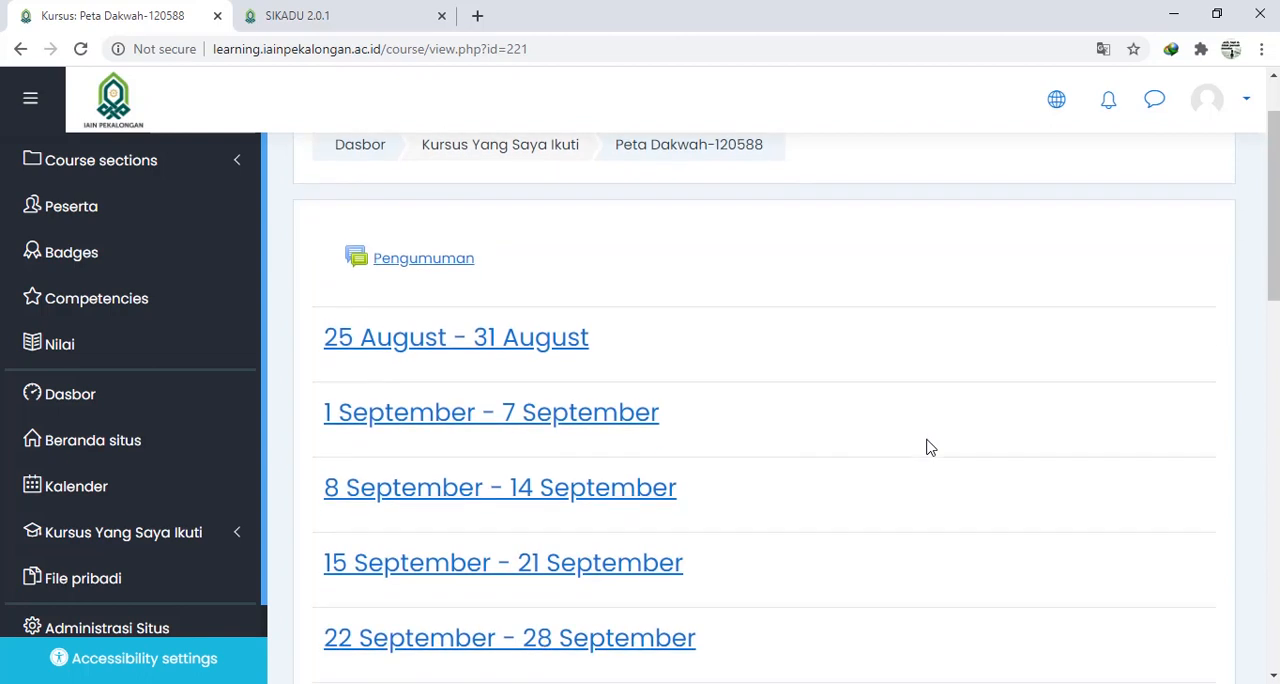
pyautogui.scroll(-5, 926, 447)
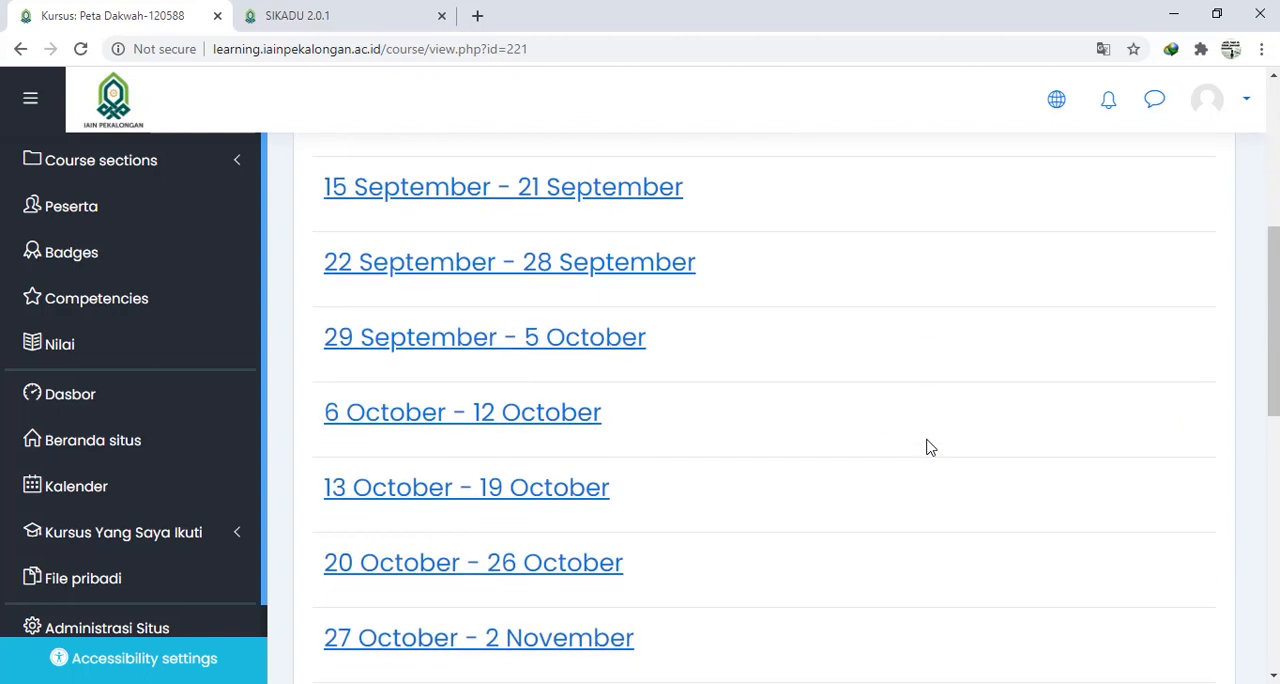
pyautogui.scroll(-1, 929, 447)
pyautogui.scroll(-3, 929, 447)
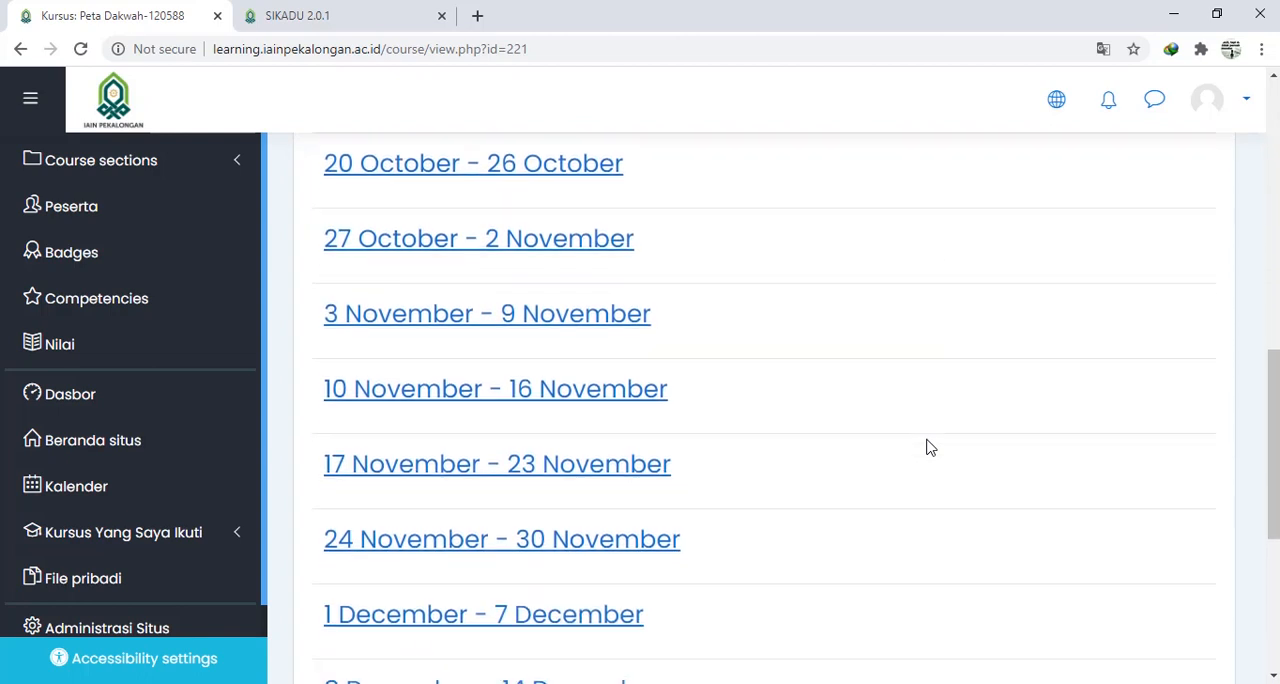
pyautogui.scroll(-2, 927, 446)
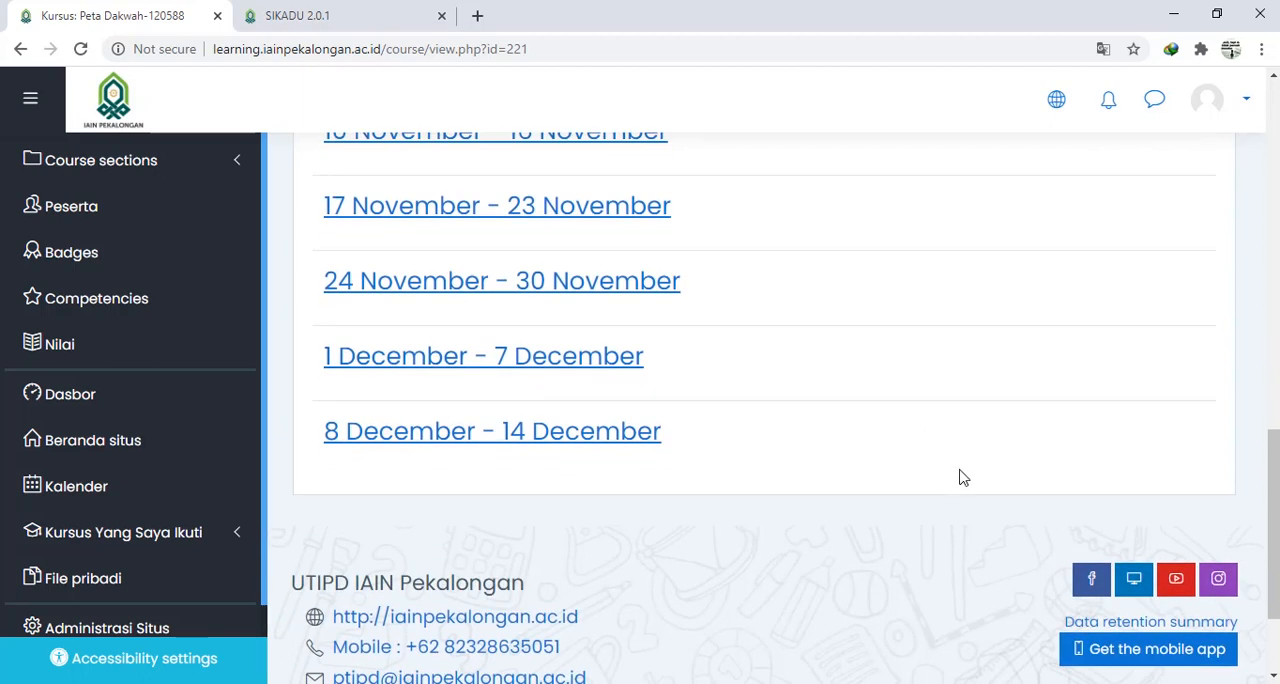